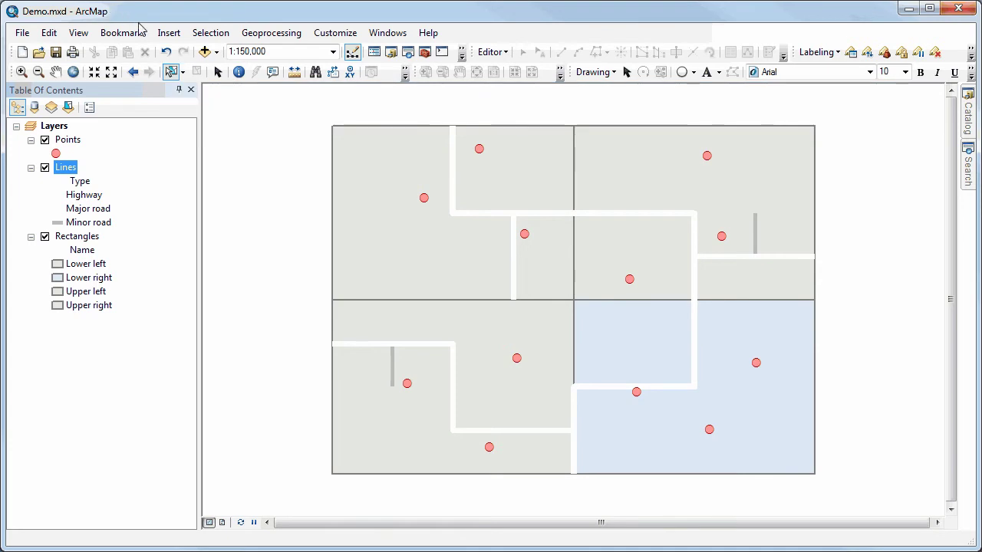
Step: Select the upper-left rectangle with Select Features, clearing a first attempt and reselecting it
left_click(170, 71)
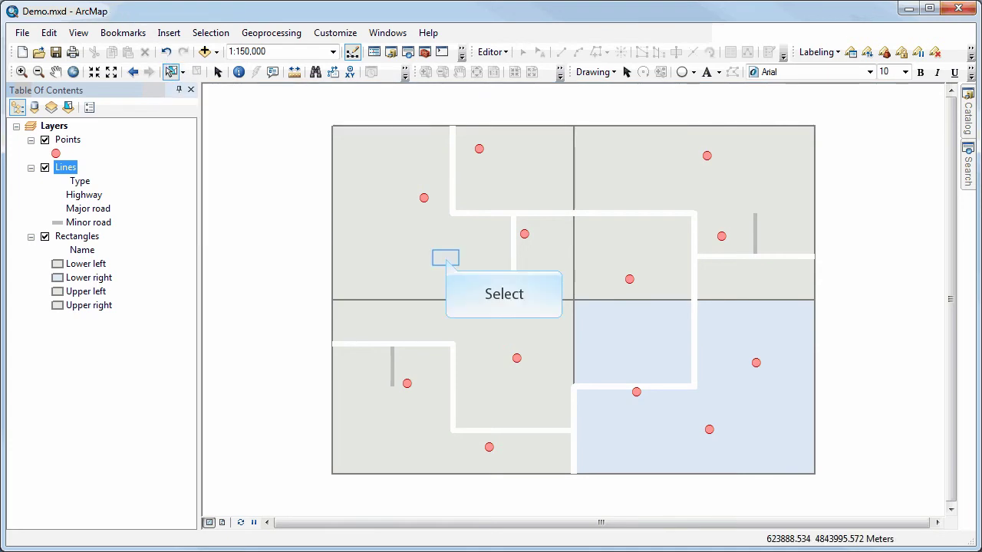
left_click(446, 258)
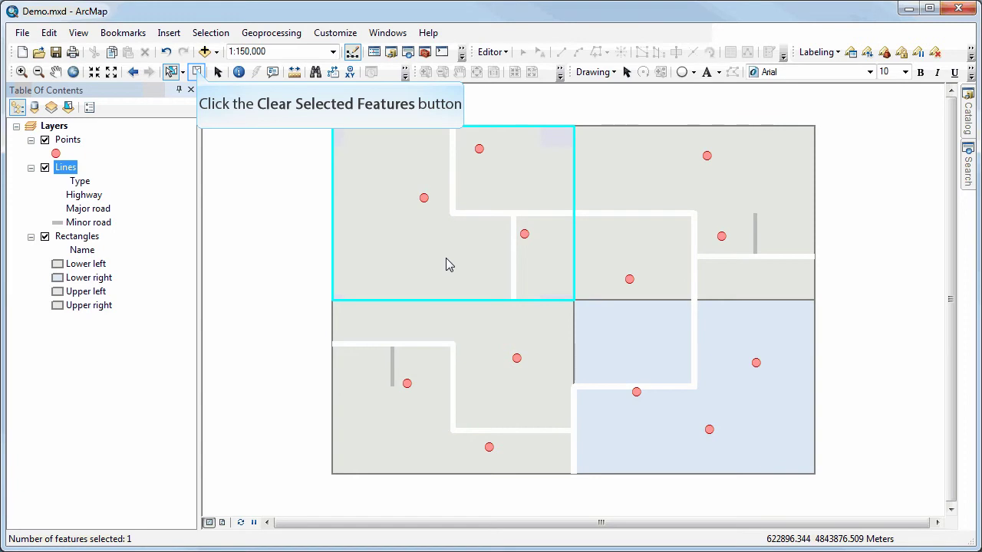
left_click(198, 72)
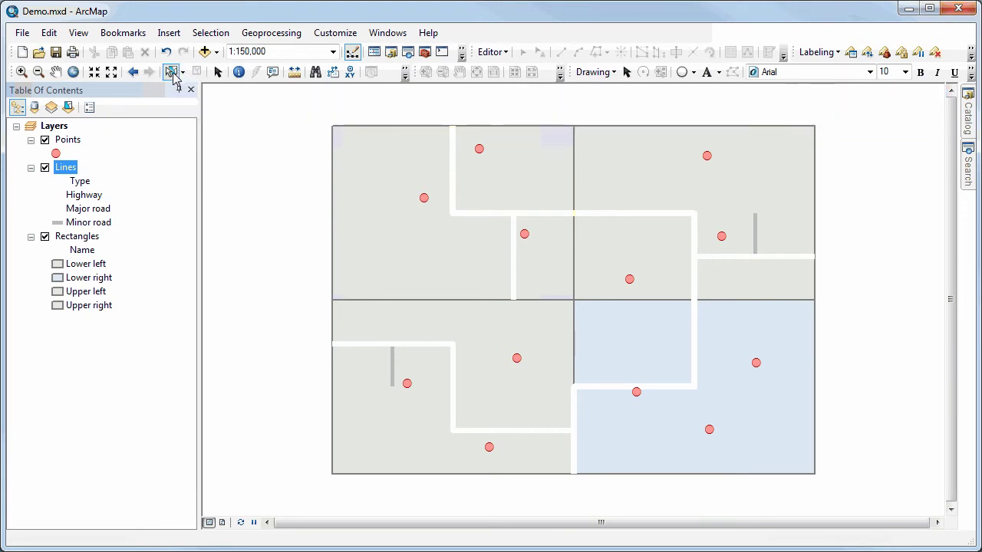
left_click(171, 71)
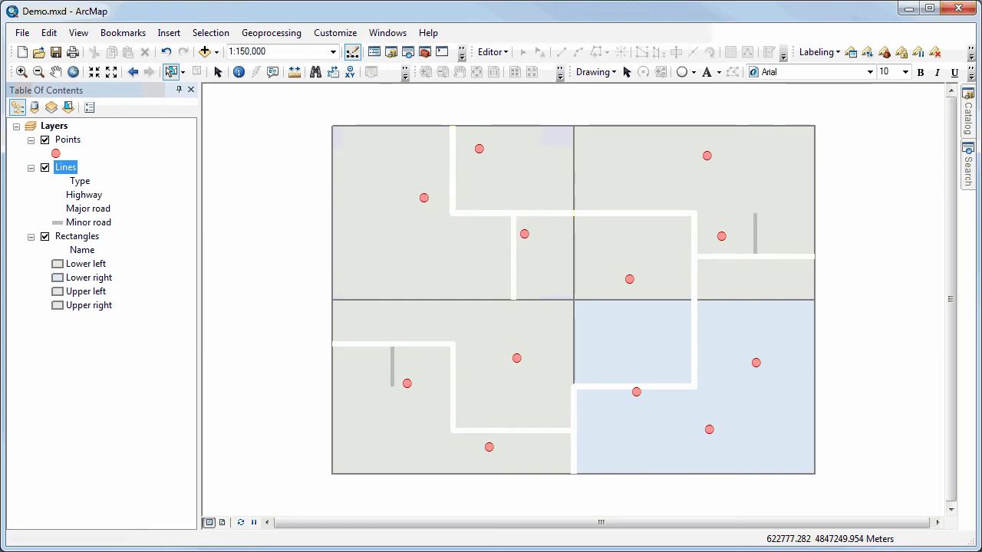
left_click(423, 198)
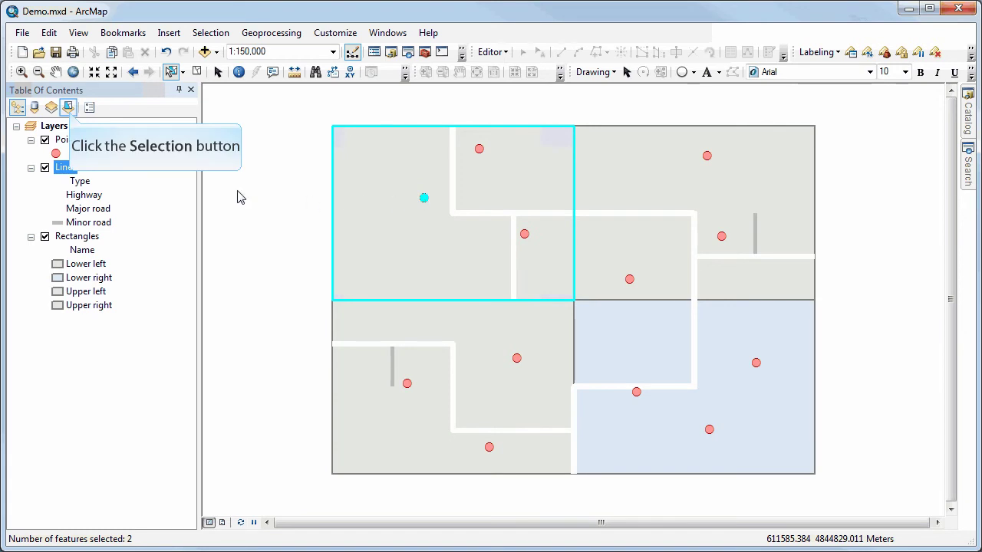
Step: In List By Selection view, make the Lines layer not selectable and clear the selection
left_click(68, 107)
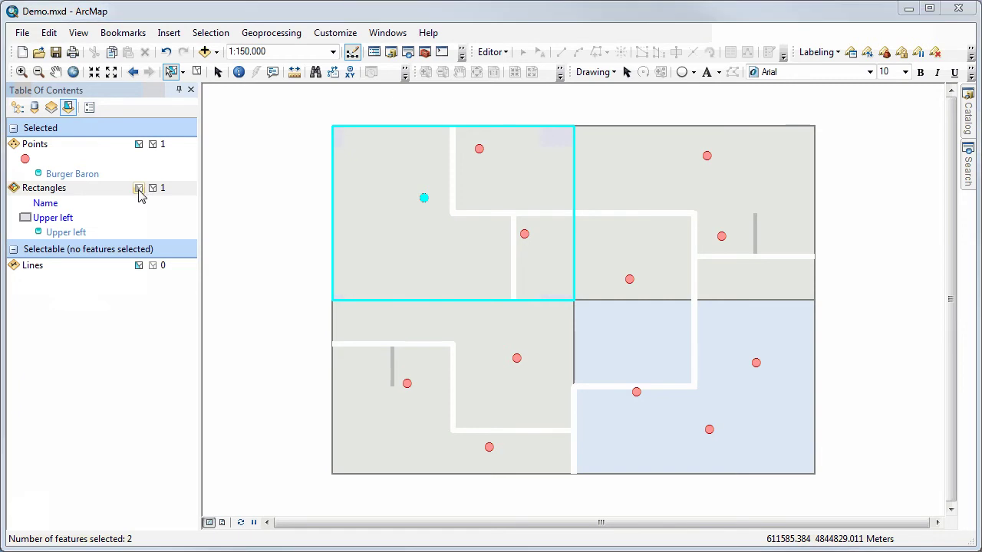
left_click(139, 265)
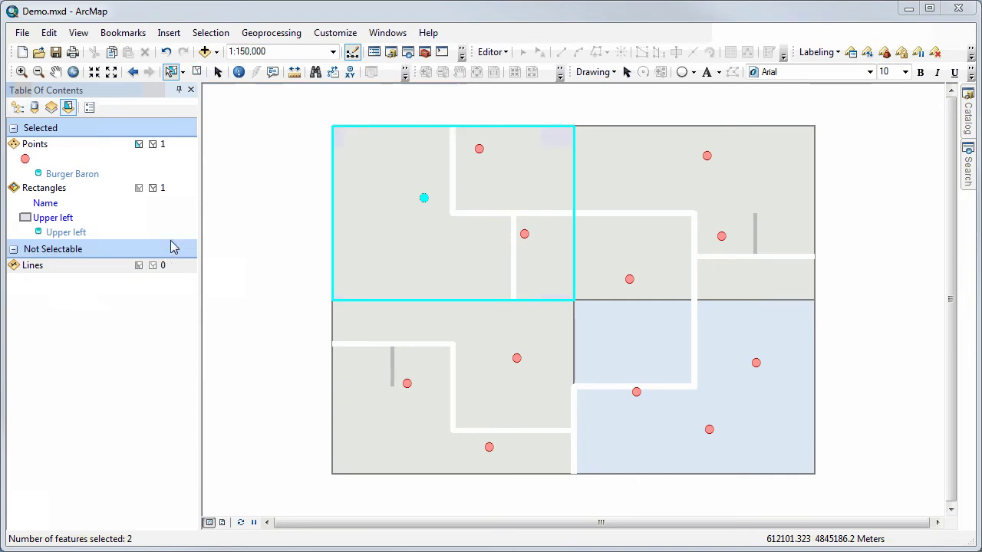
left_click(196, 71)
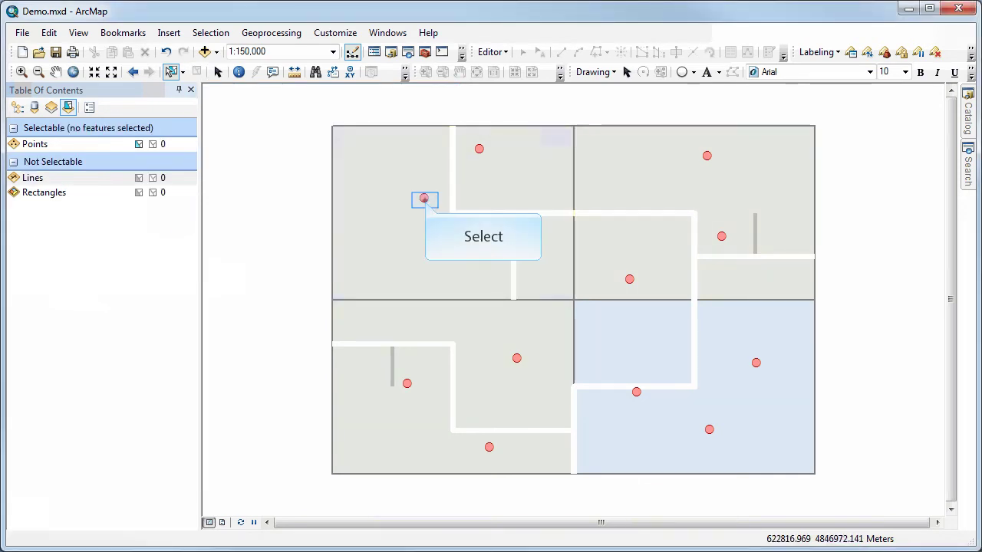
Step: Drag-select Burger Baron and the two Pizza Palace points, then return to drawing-order listing
left_click_drag(397, 185, 451, 217)
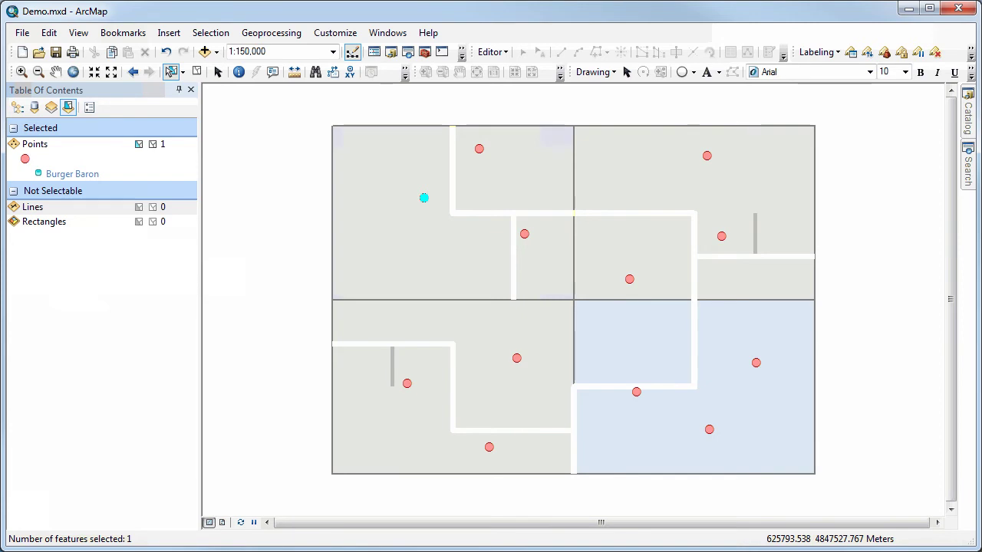
left_click_drag(482, 189, 547, 256)
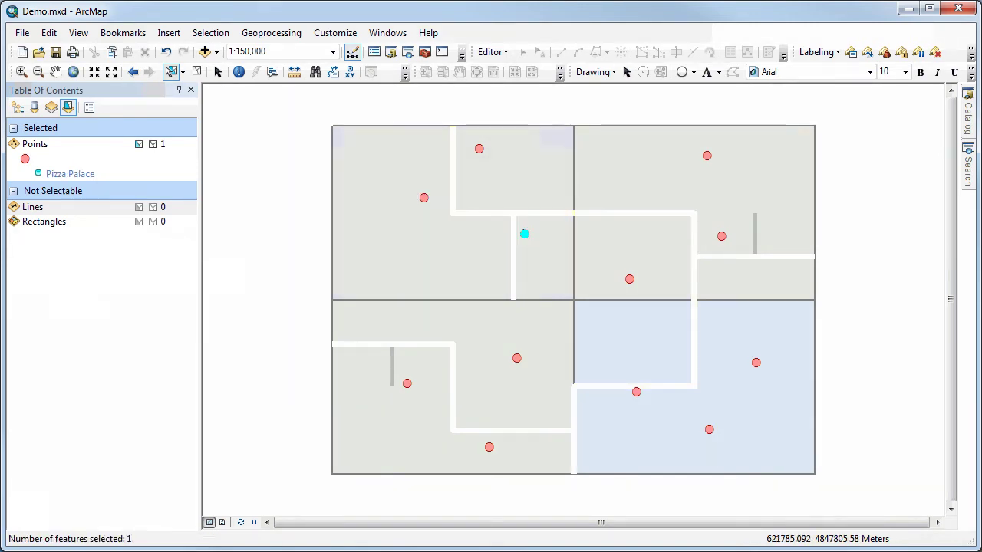
left_click_drag(405, 184, 454, 222)
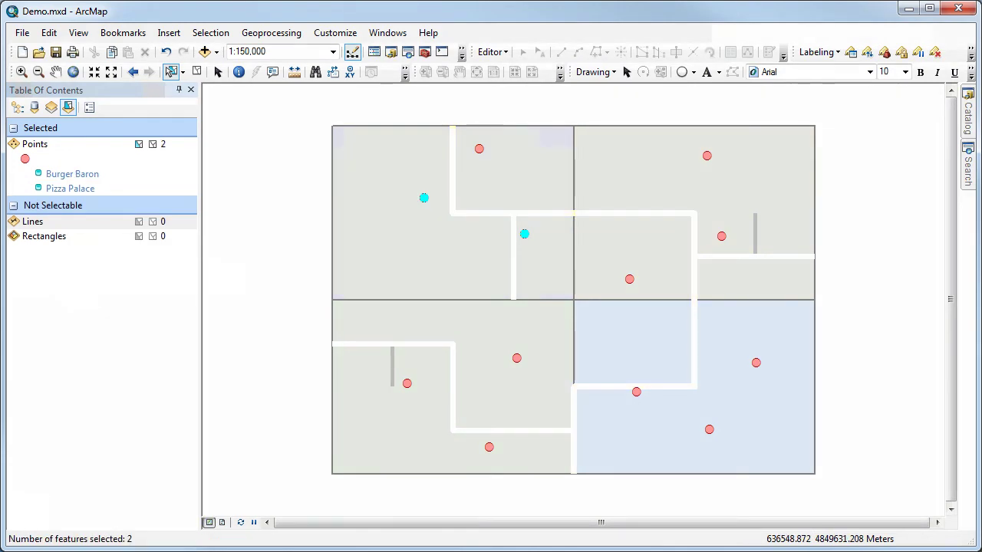
left_click_drag(693, 147, 742, 184)
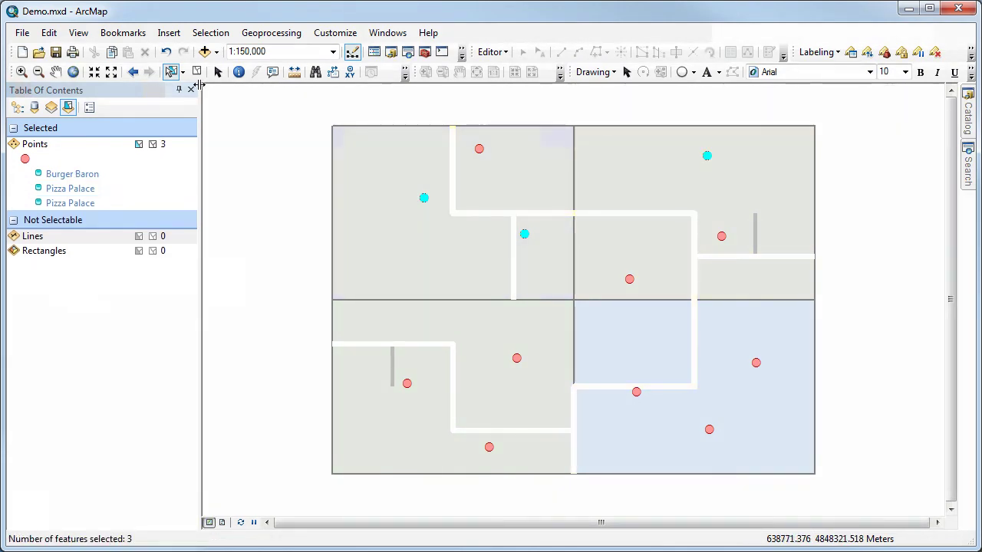
left_click(18, 108)
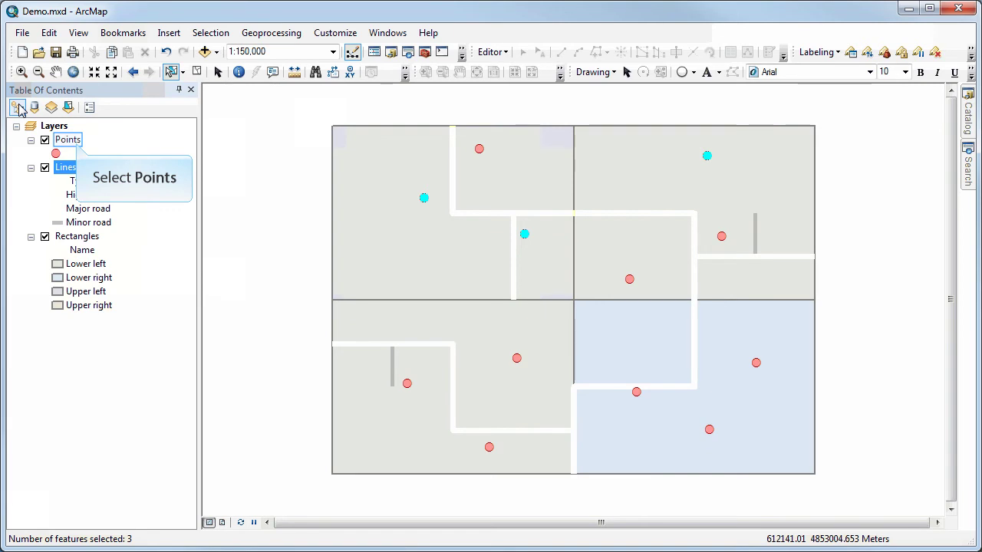
right_click(77, 146)
mouse_move(130, 412)
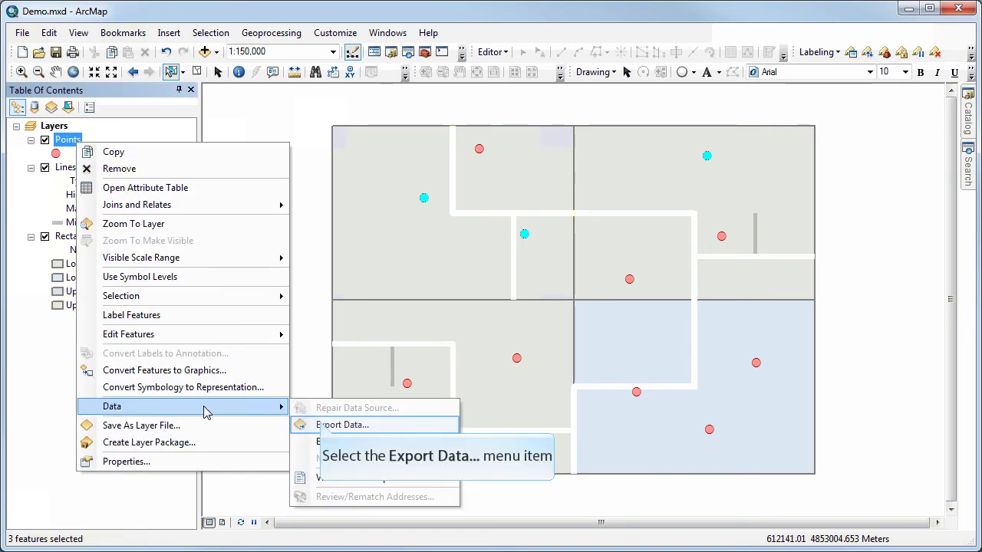
left_click(322, 426)
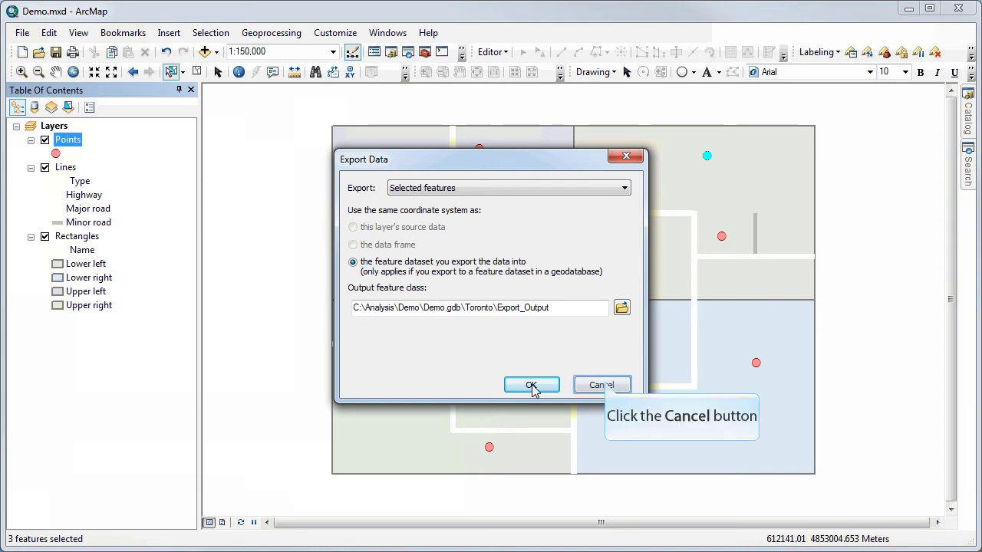
left_click(598, 386)
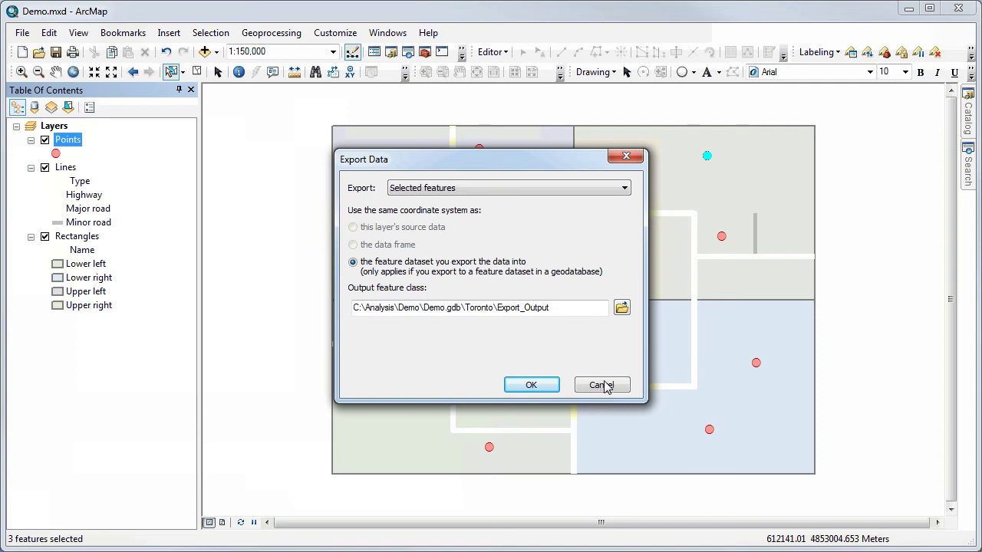
Step: Clear the selection and apply the Select By Attributes query "Name" = 'Burger Baron'
left_click(199, 70)
left_click(210, 33)
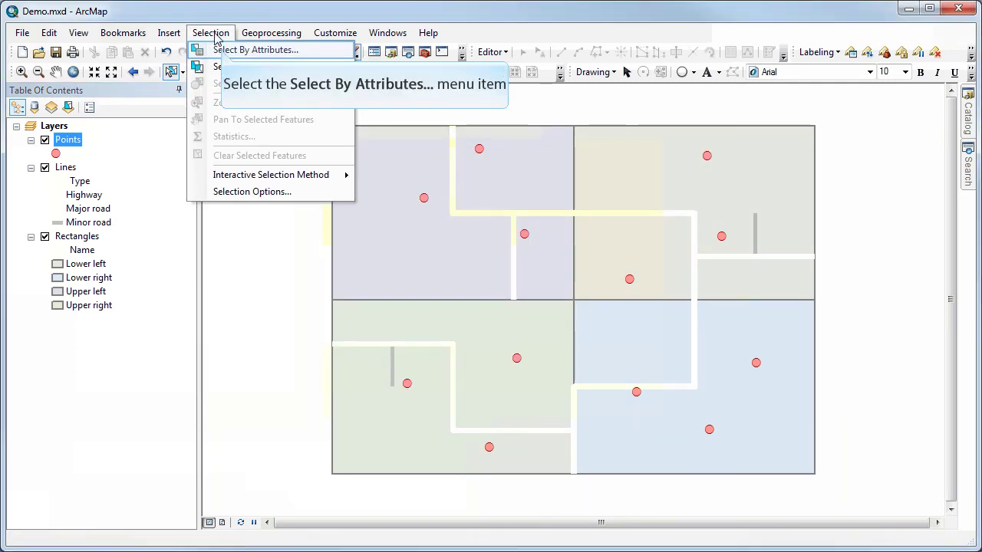
left_click(255, 50)
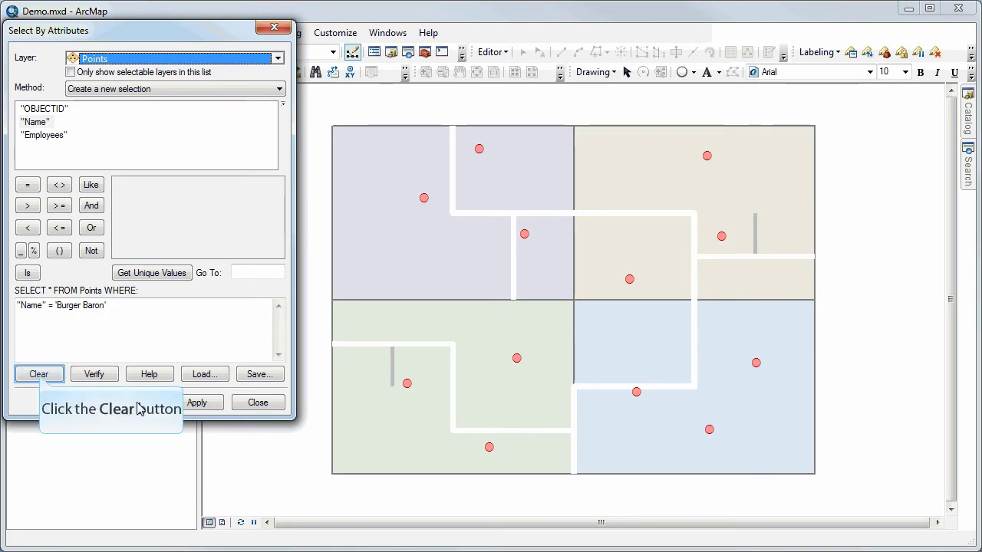
left_click(40, 375)
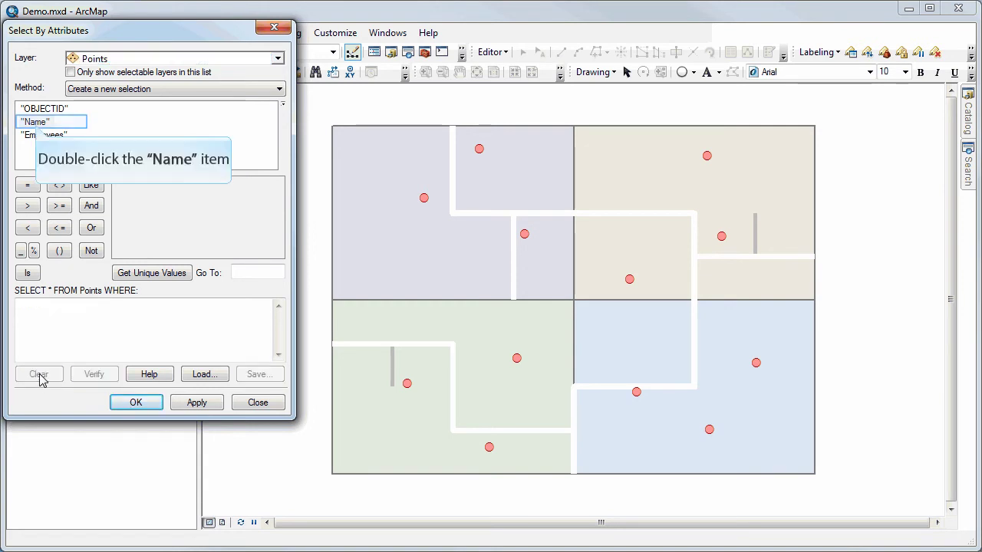
double_click(35, 123)
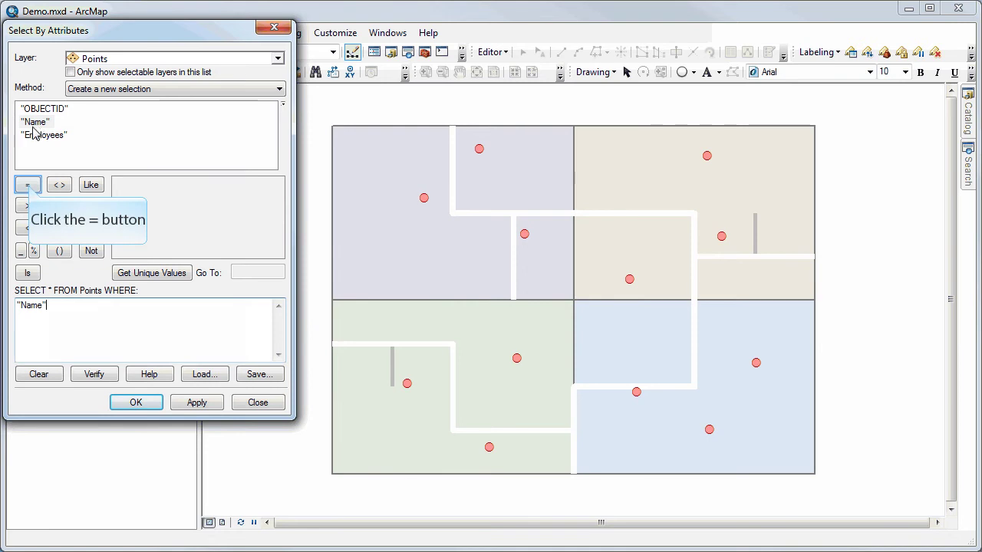
left_click(29, 187)
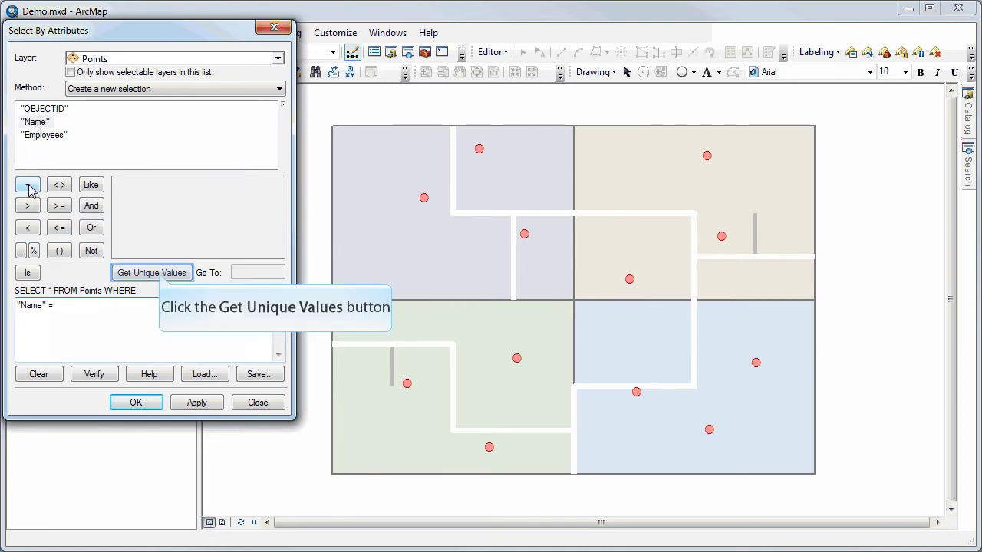
left_click(159, 272)
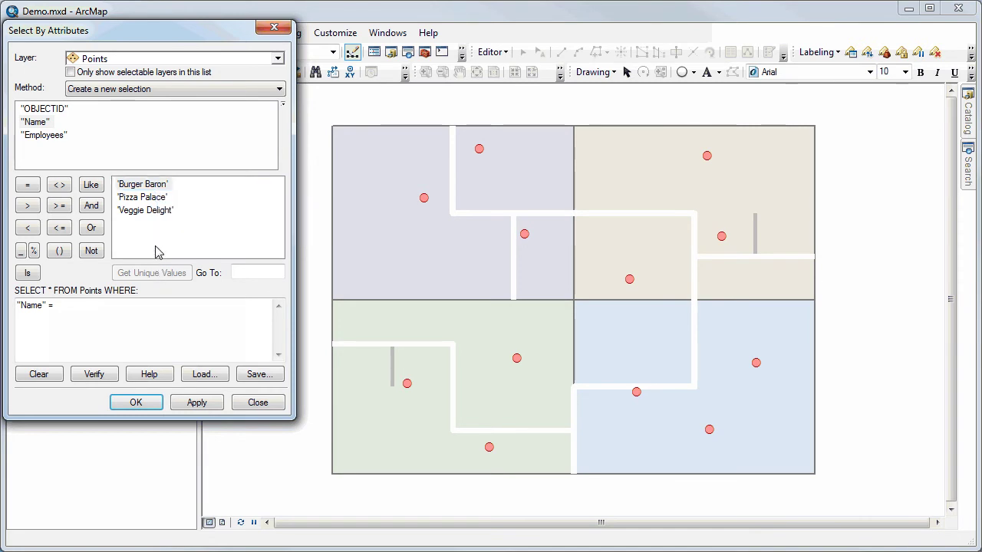
double_click(156, 192)
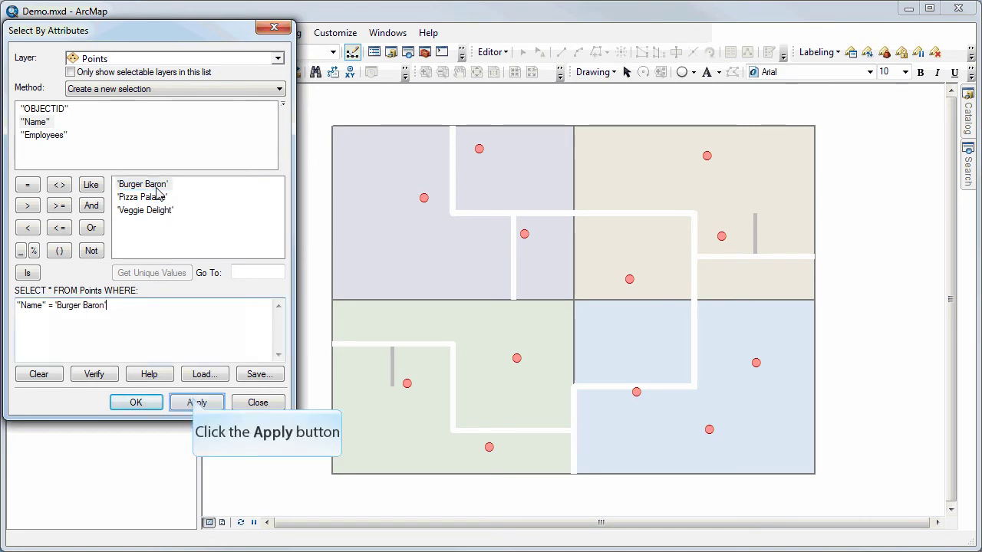
left_click(195, 402)
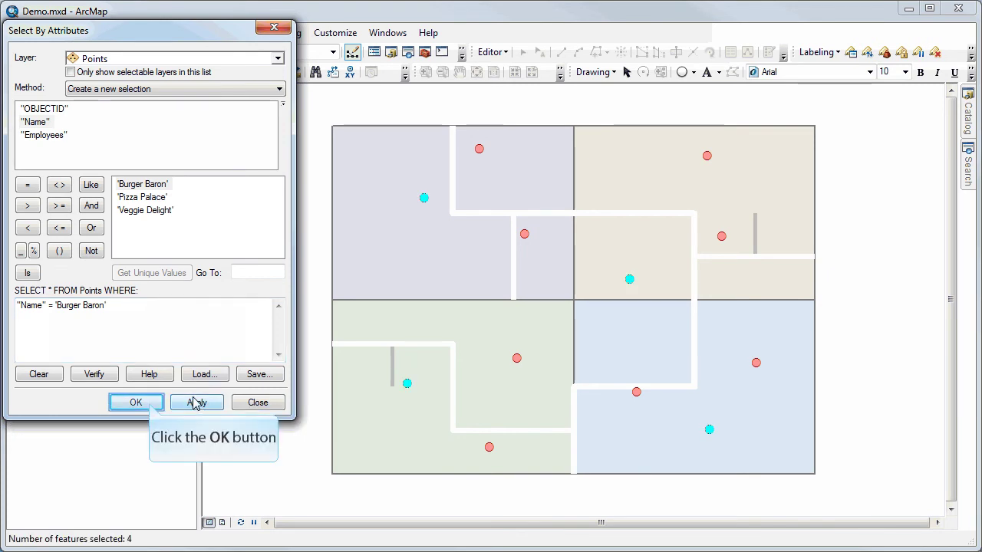
Step: Confirm the Burger Baron query and review the four selected rows in the Points attribute table
left_click(150, 404)
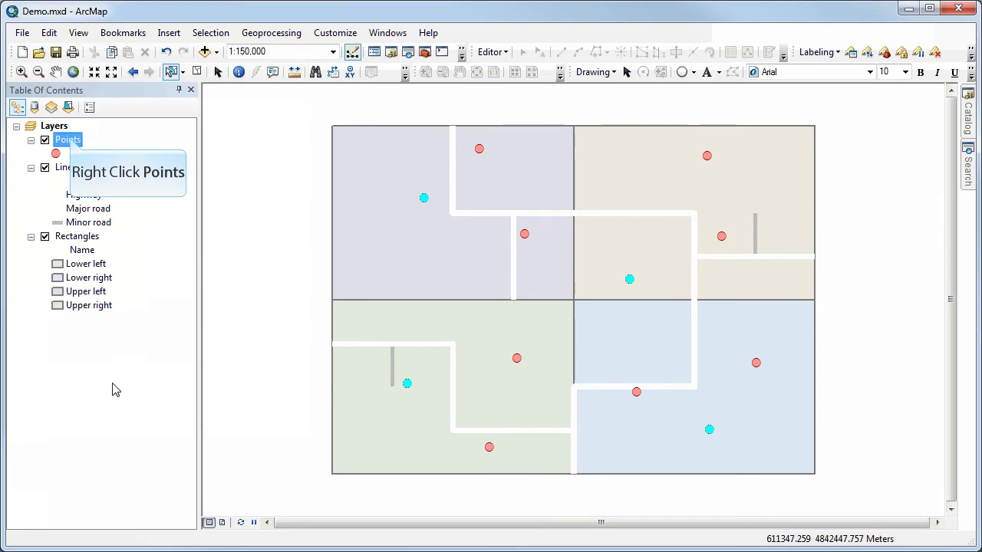
right_click(71, 144)
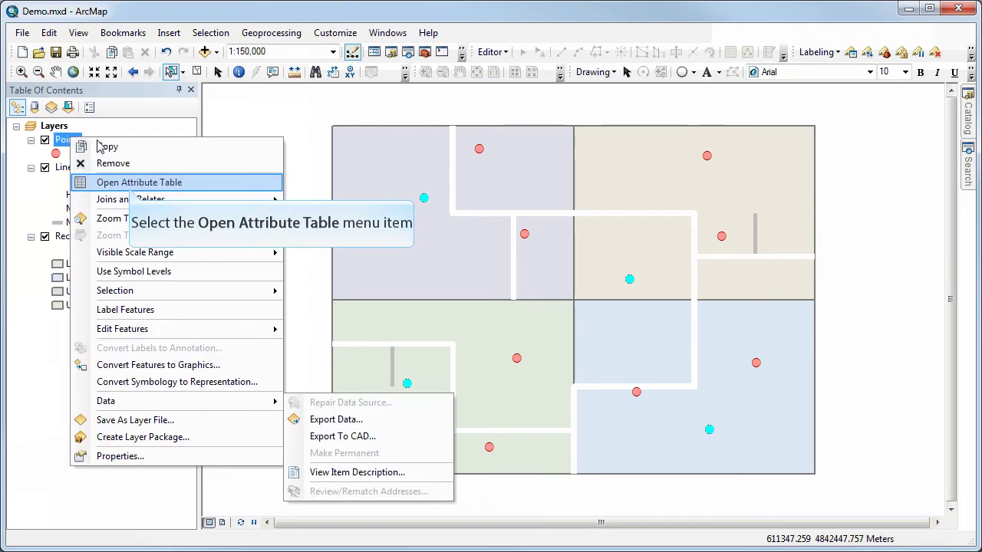
left_click(126, 184)
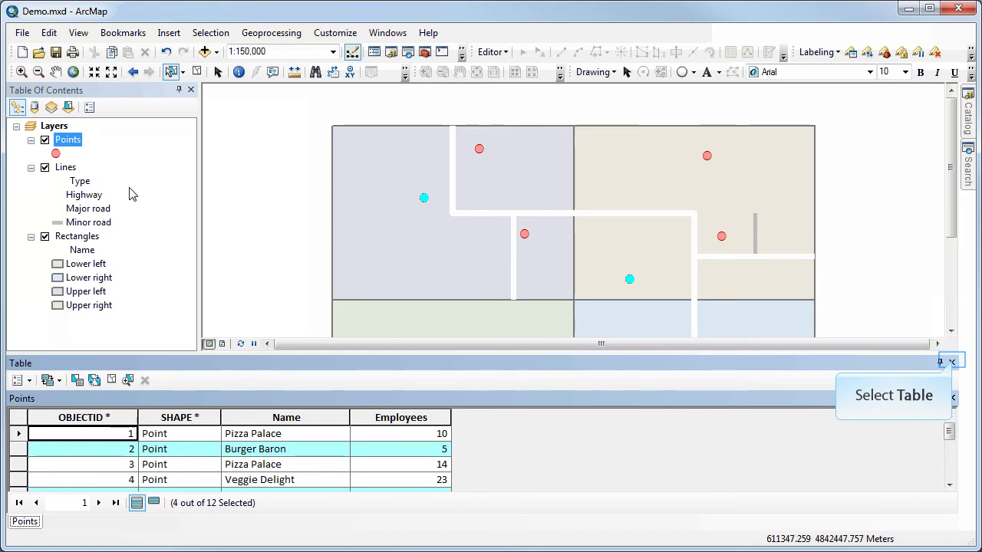
left_click(952, 362)
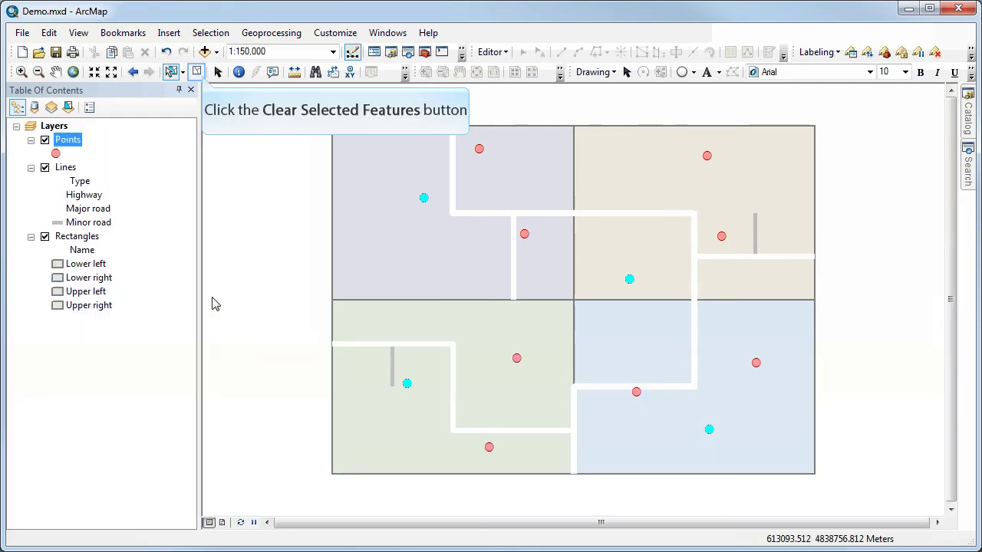
Step: Use Select By Location to pick Points within 2000 meters of the Lines layer
left_click(197, 71)
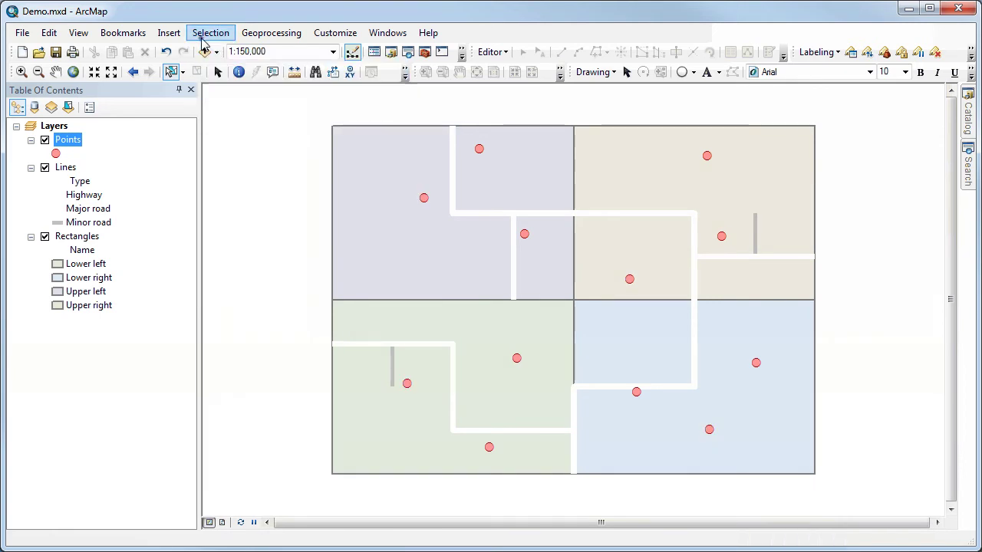
left_click(211, 32)
left_click(233, 67)
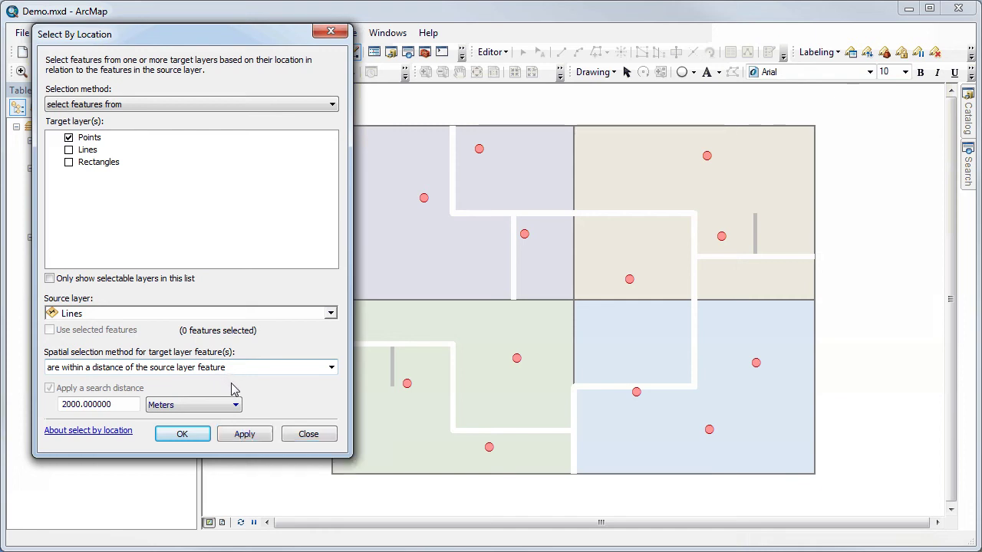
left_click(244, 434)
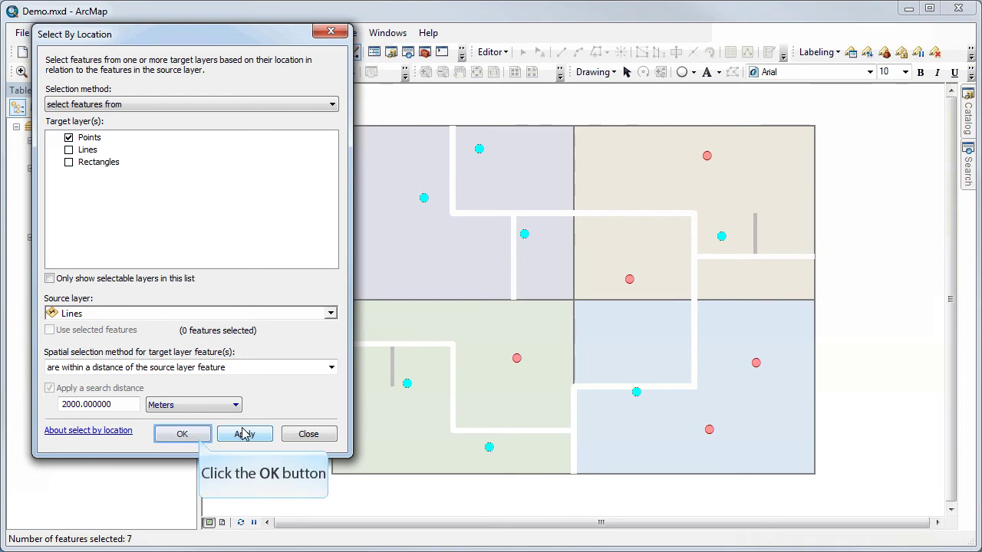
left_click(199, 443)
Step: Clear the seven points, make Rectangles selectable, and click the upper-left rectangle
left_click(198, 73)
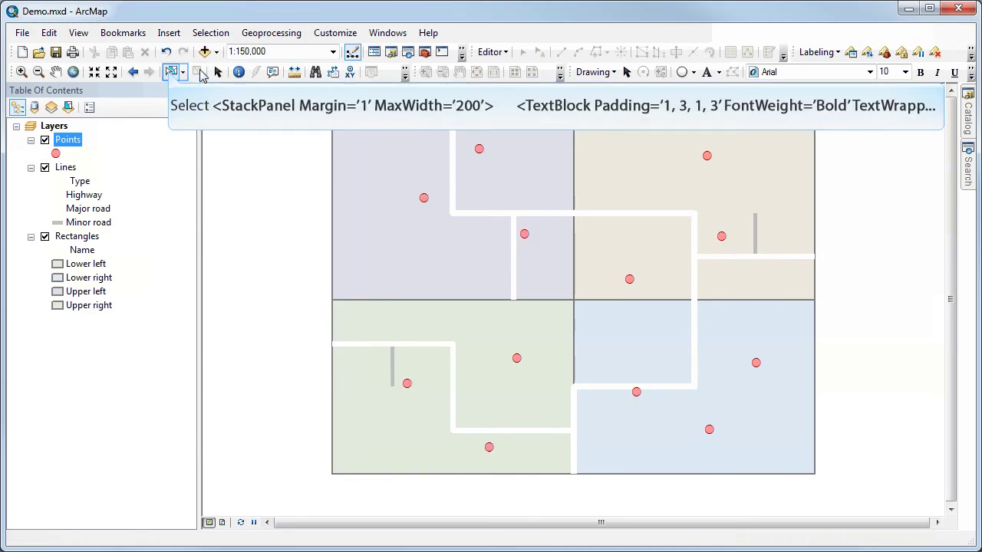
left_click(171, 72)
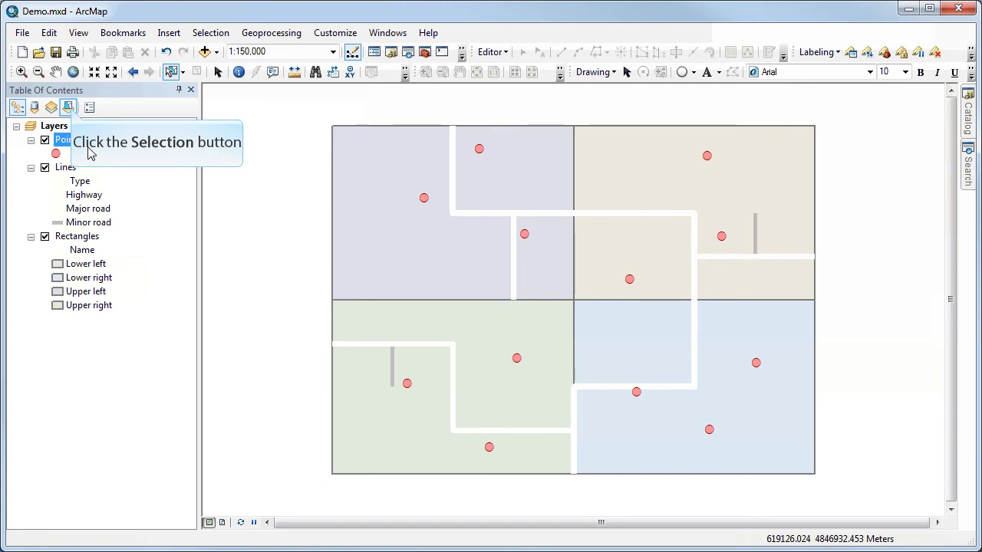
left_click(68, 107)
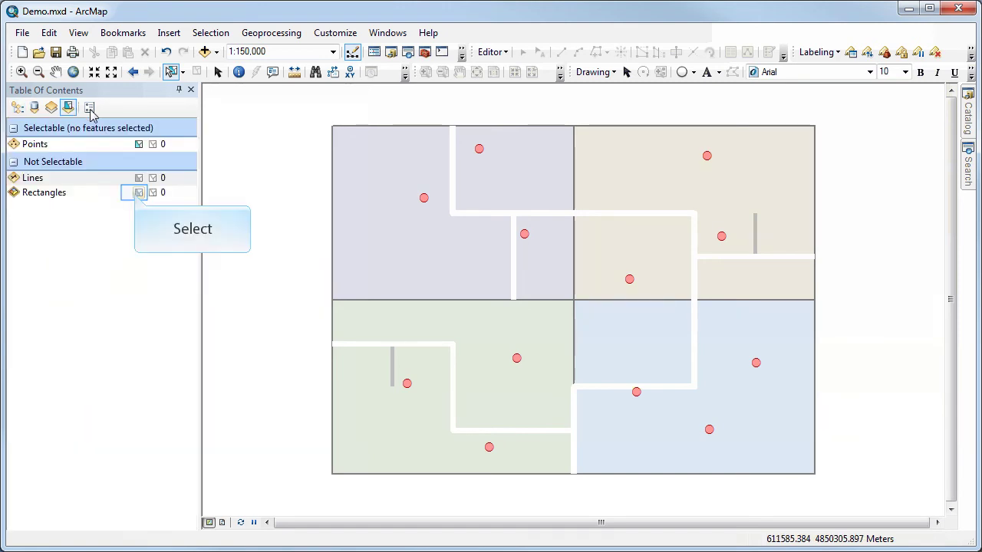
left_click(137, 193)
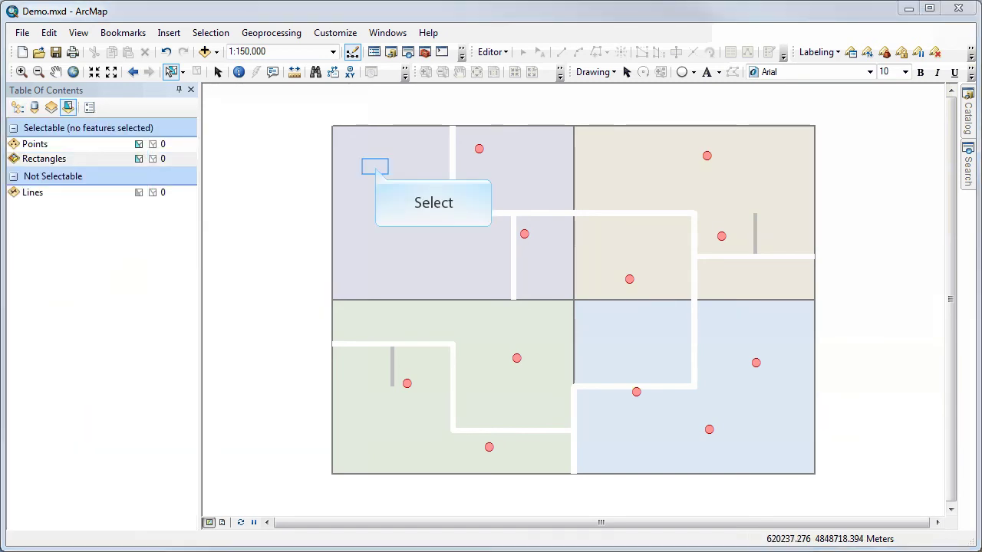
left_click(367, 167)
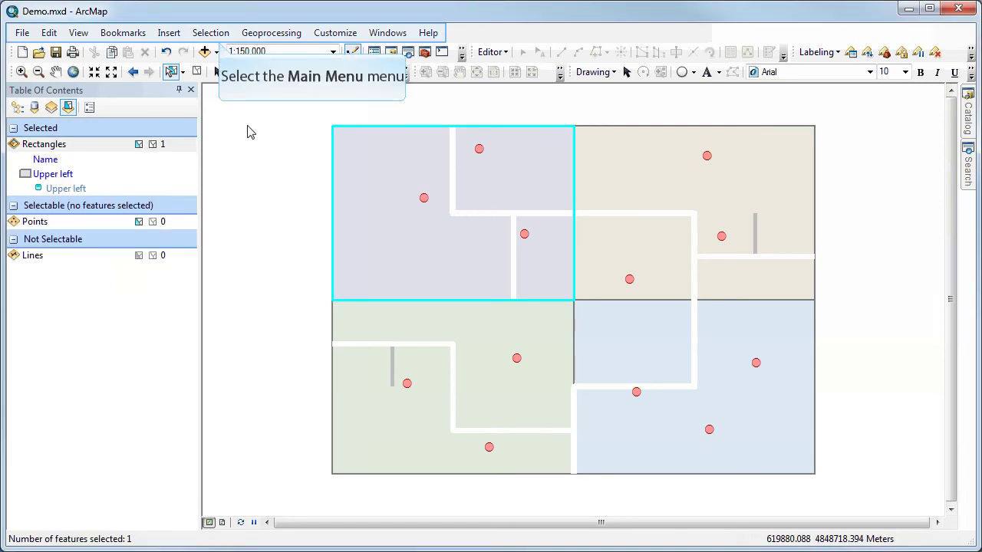
Step: Select Points completely within the selected Rectangles feature using Select By Location with Use selected features
left_click(210, 33)
left_click(227, 68)
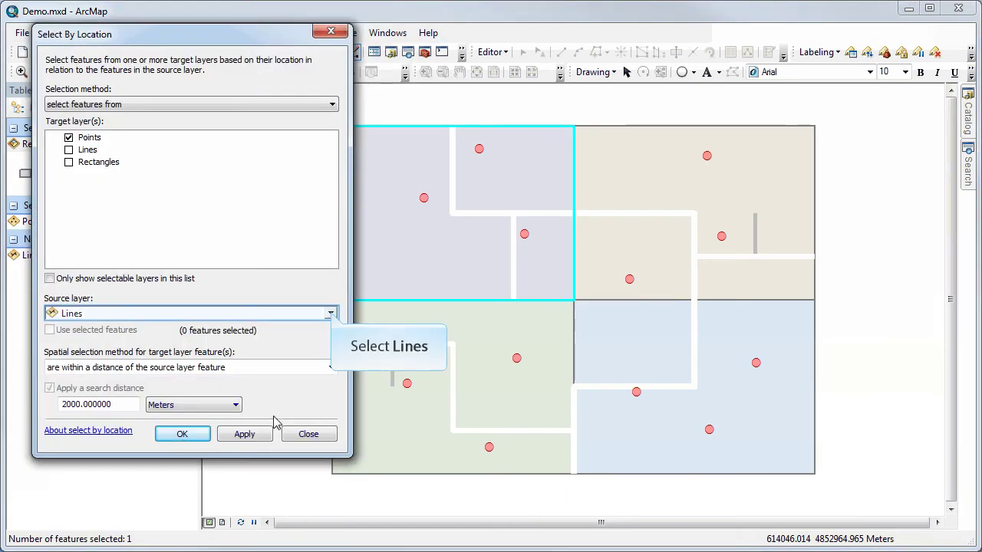
left_click(331, 313)
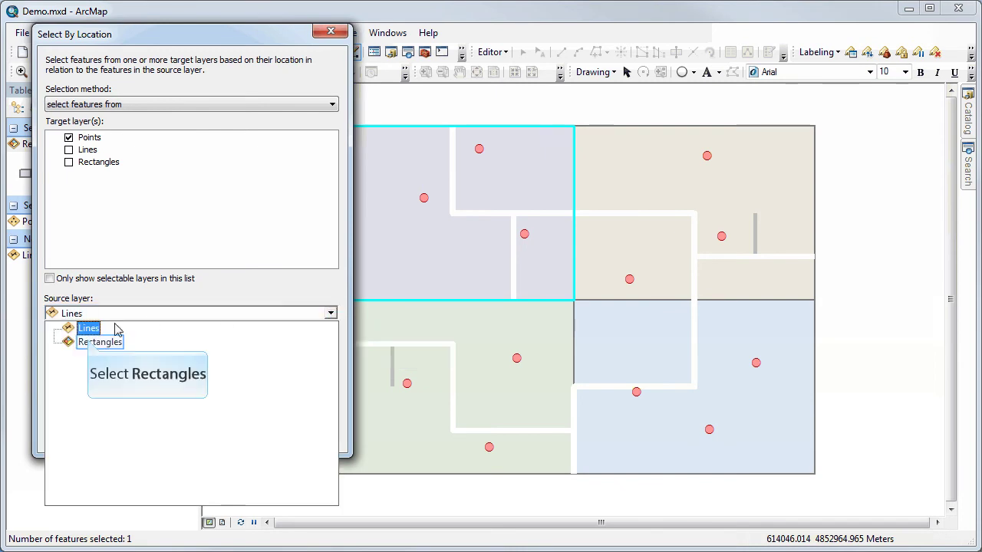
left_click(90, 342)
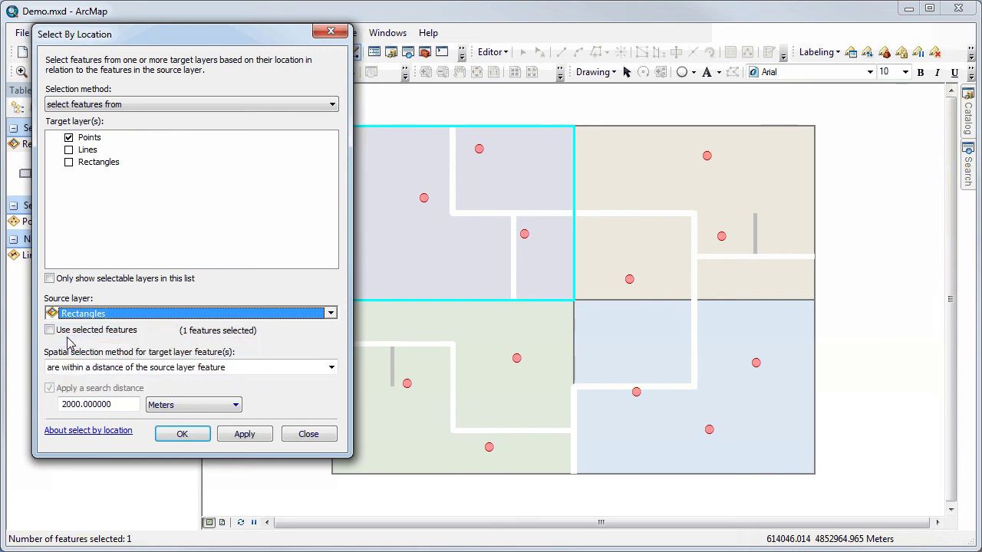
left_click(51, 330)
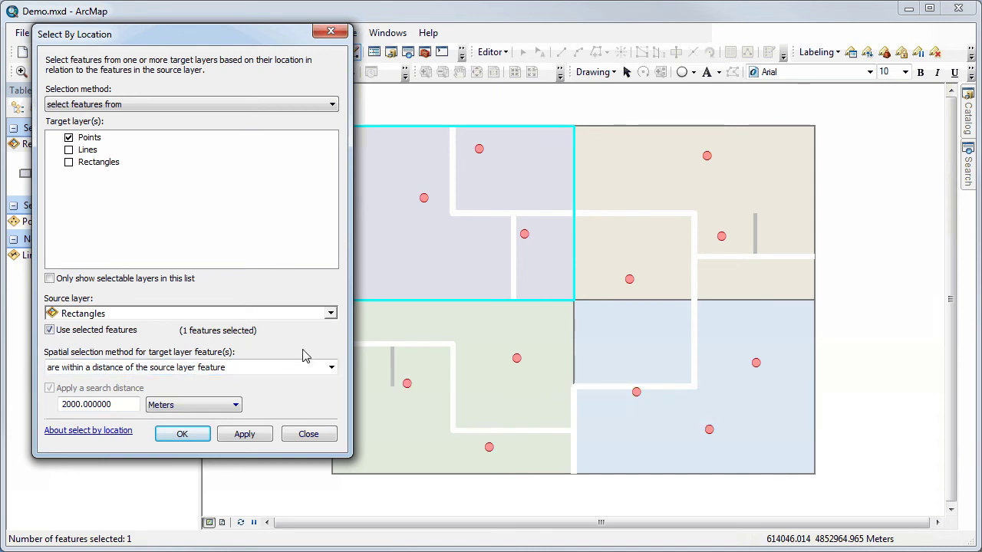
left_click(330, 368)
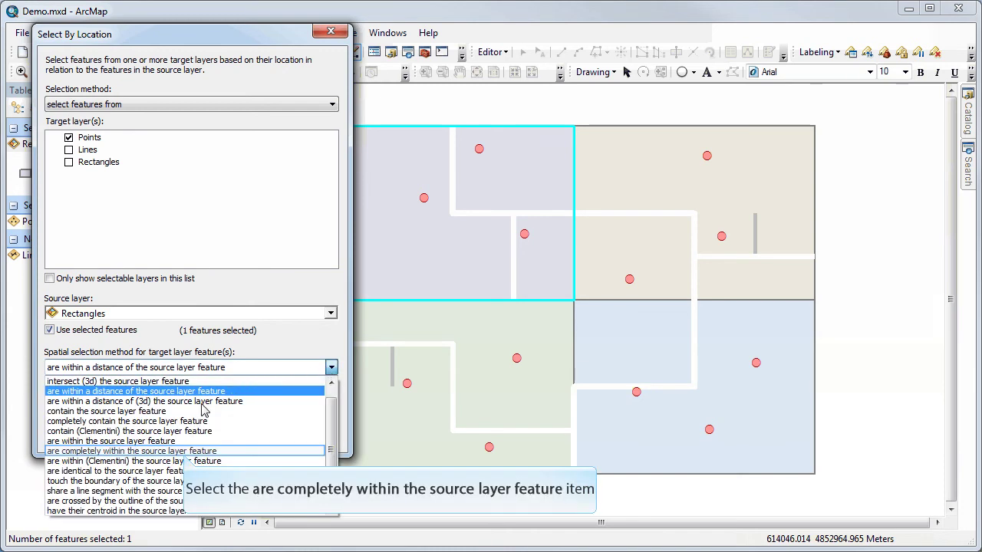
left_click(185, 452)
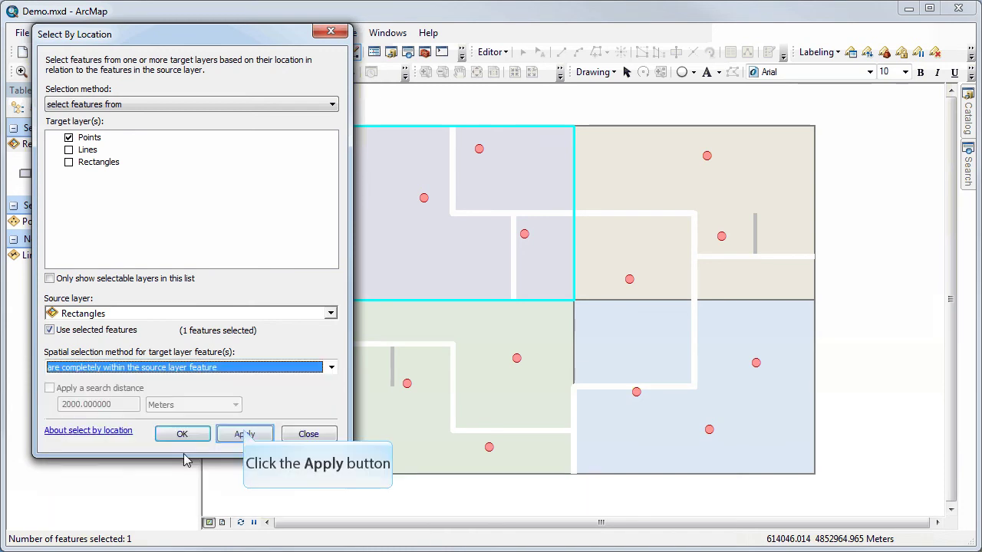
left_click(244, 434)
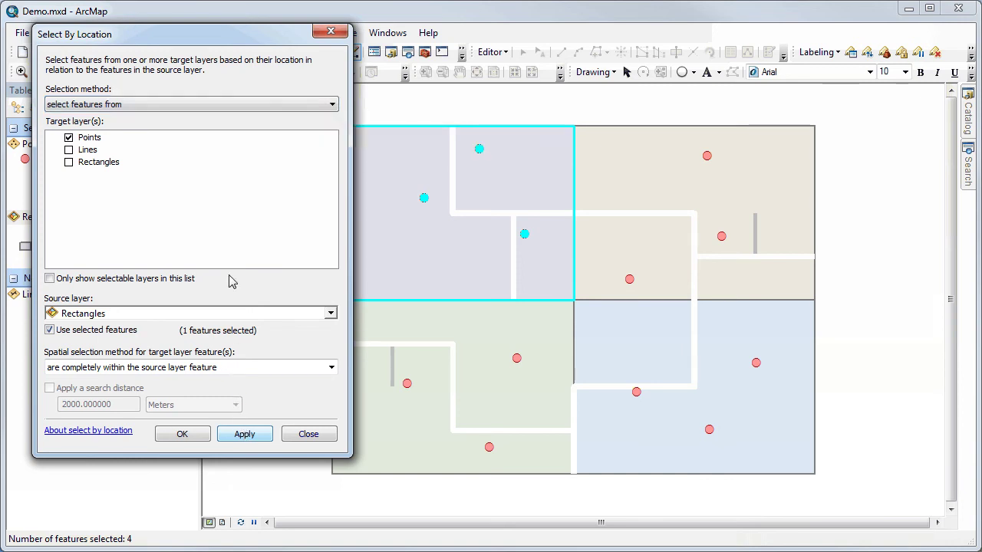
Step: Remove Points within 1000 meters of the Lines layer from the current selection
left_click(228, 108)
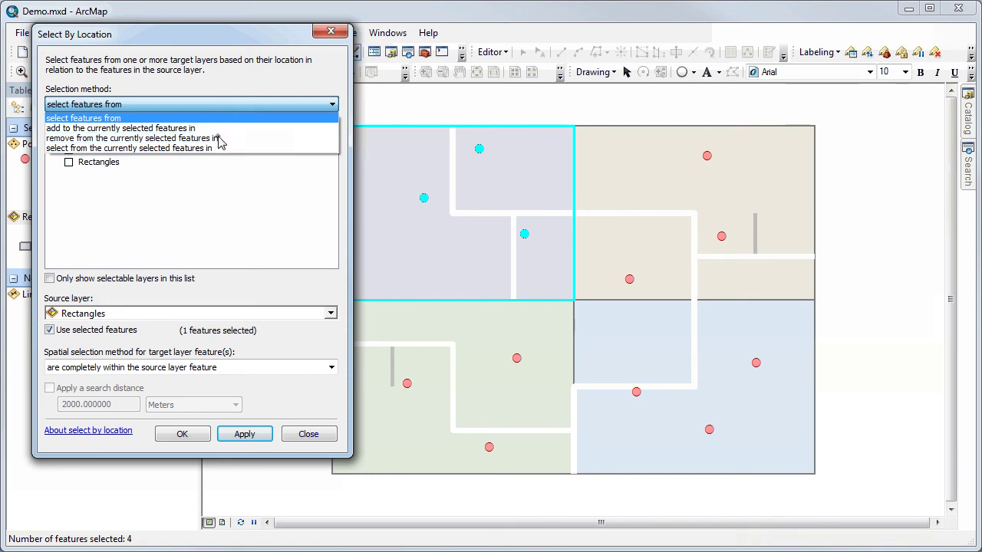
left_click(220, 138)
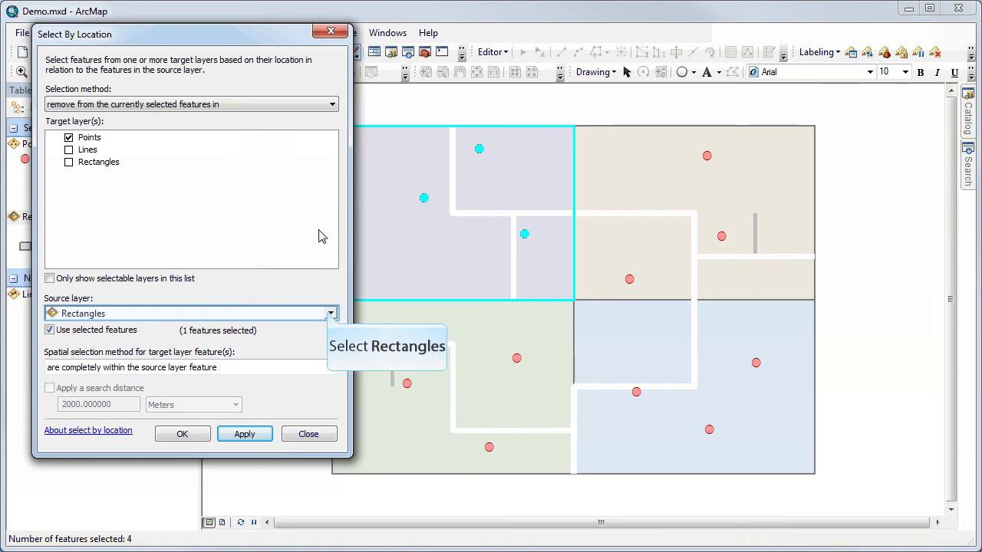
left_click(330, 313)
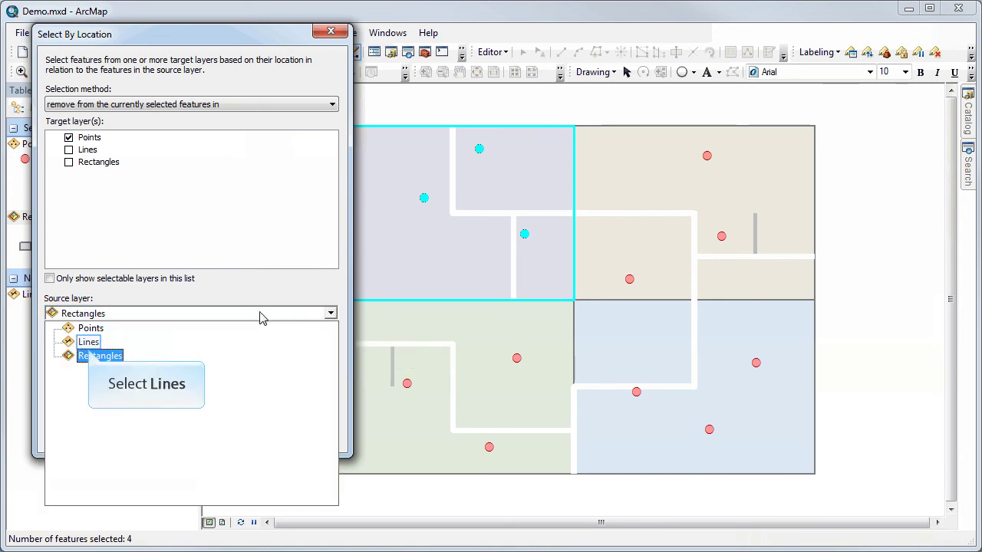
left_click(88, 342)
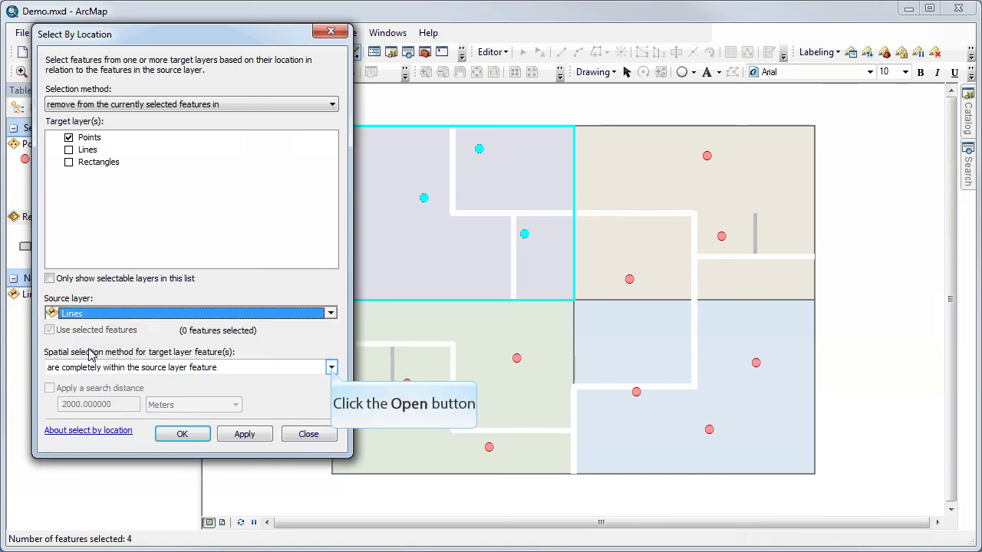
left_click(330, 368)
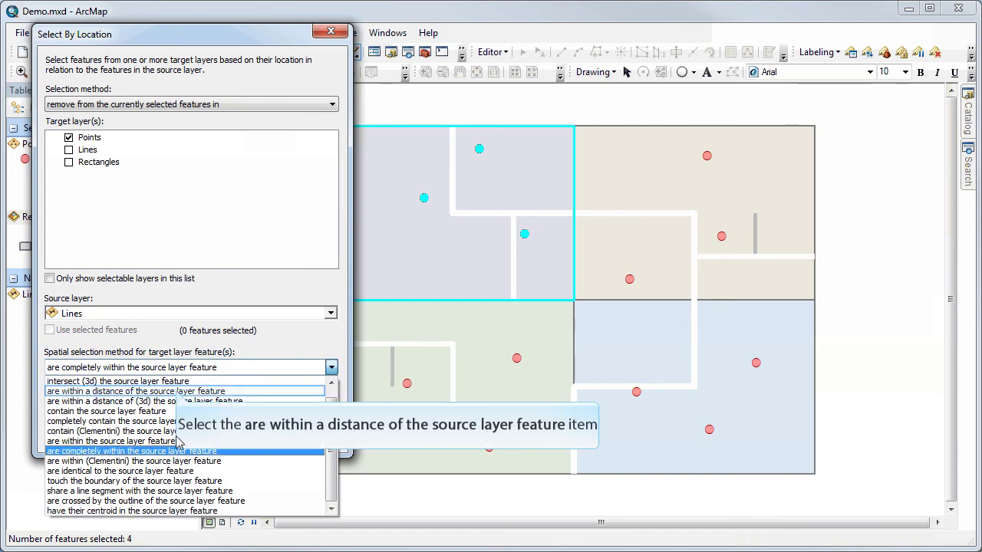
left_click(175, 391)
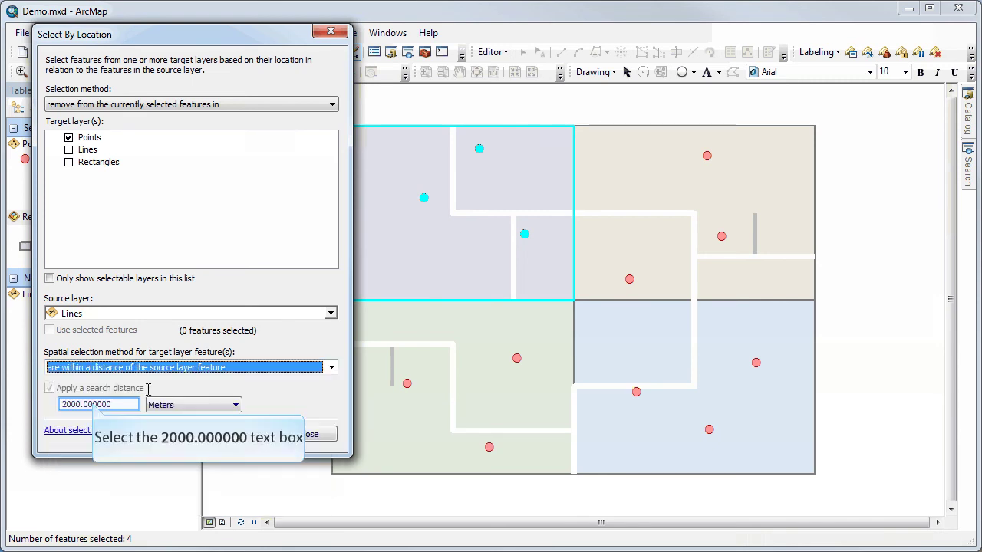
left_click(95, 407)
type("1000")
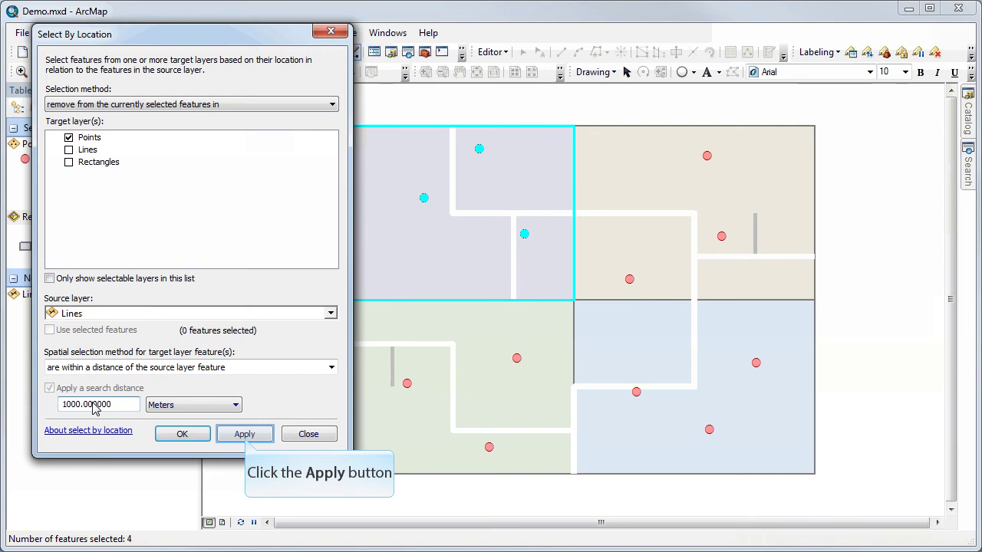
left_click(245, 435)
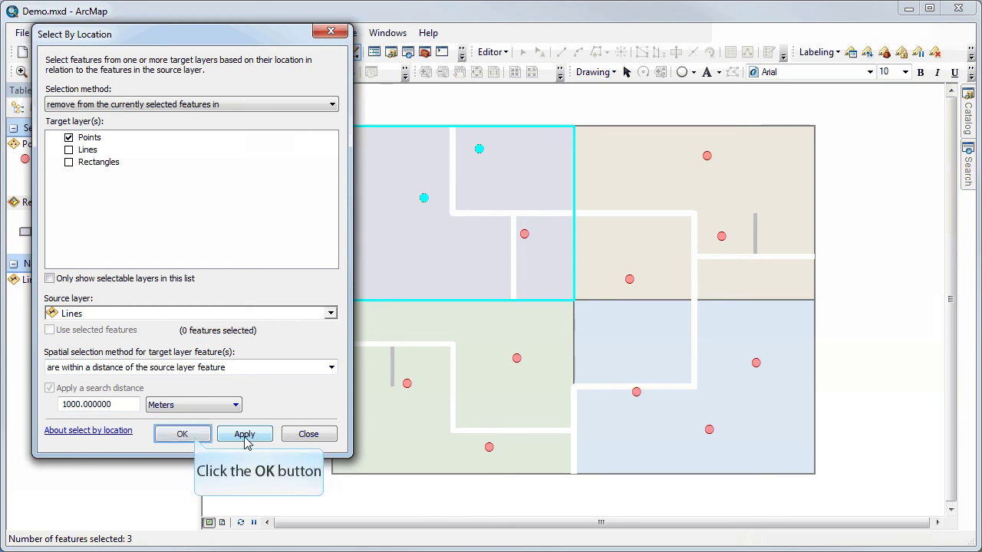
Step: Close Select By Location, clear all selected features, and list layers by drawing order
left_click(184, 434)
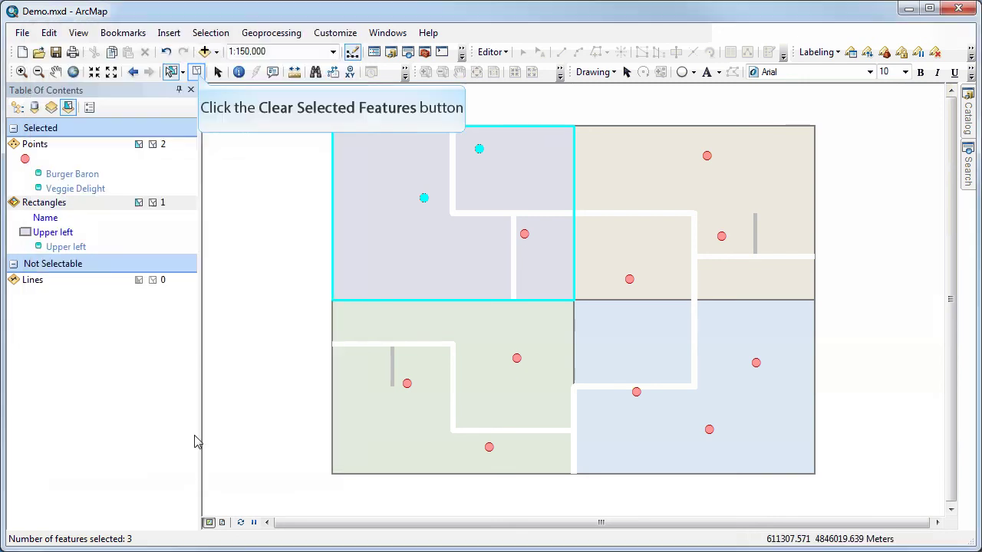
left_click(197, 73)
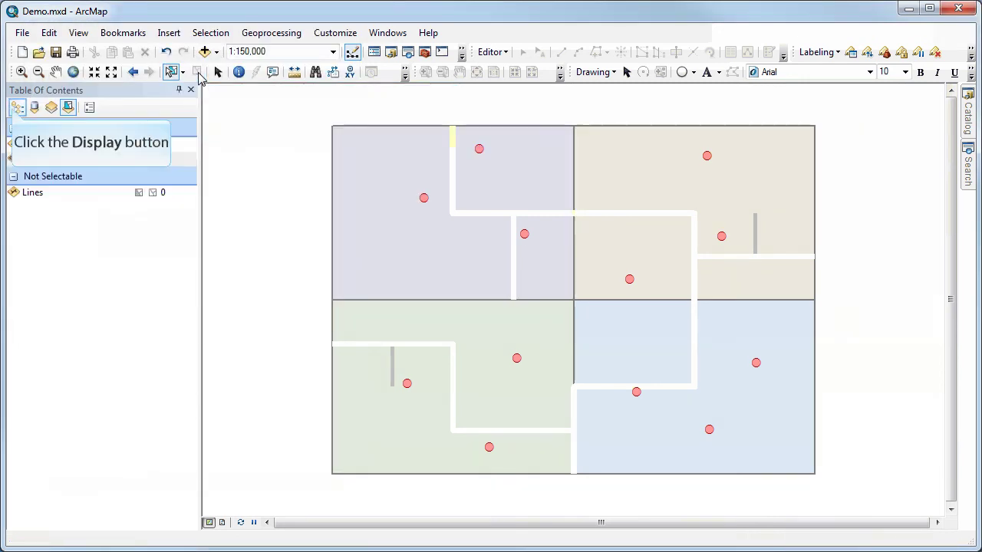
left_click(16, 108)
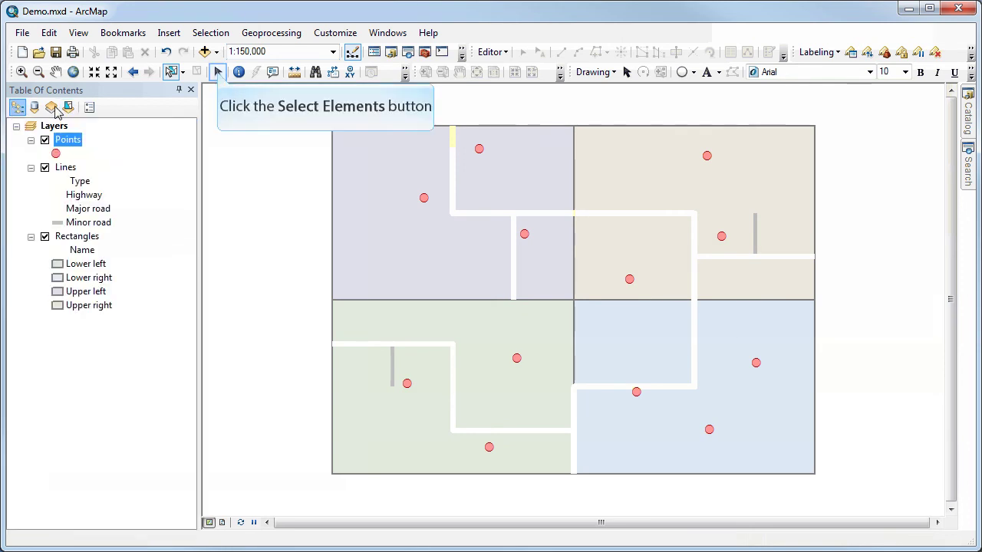
Step: Draw a circle graphic over the upper-left rectangle with the Drawing toolbar's Circle tool
left_click(219, 73)
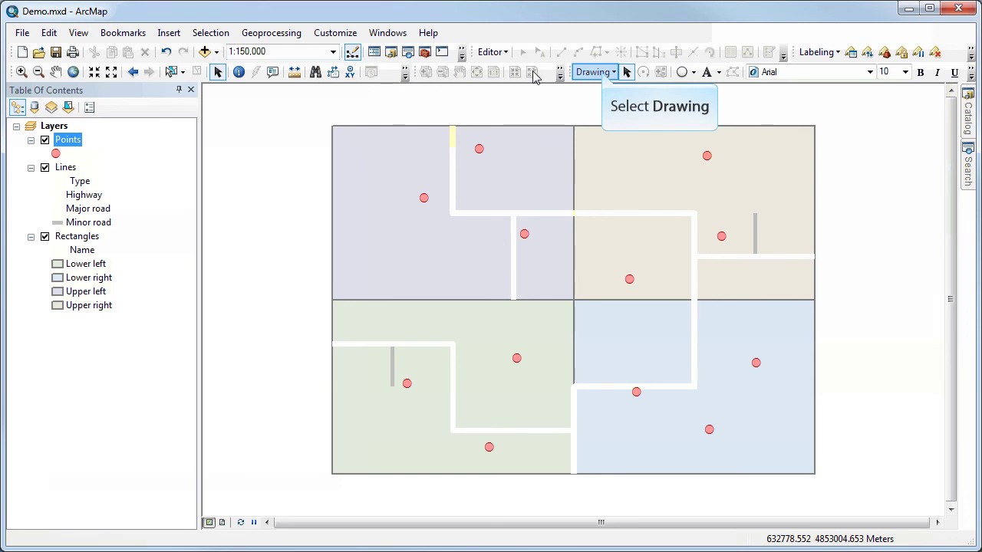
left_click(594, 72)
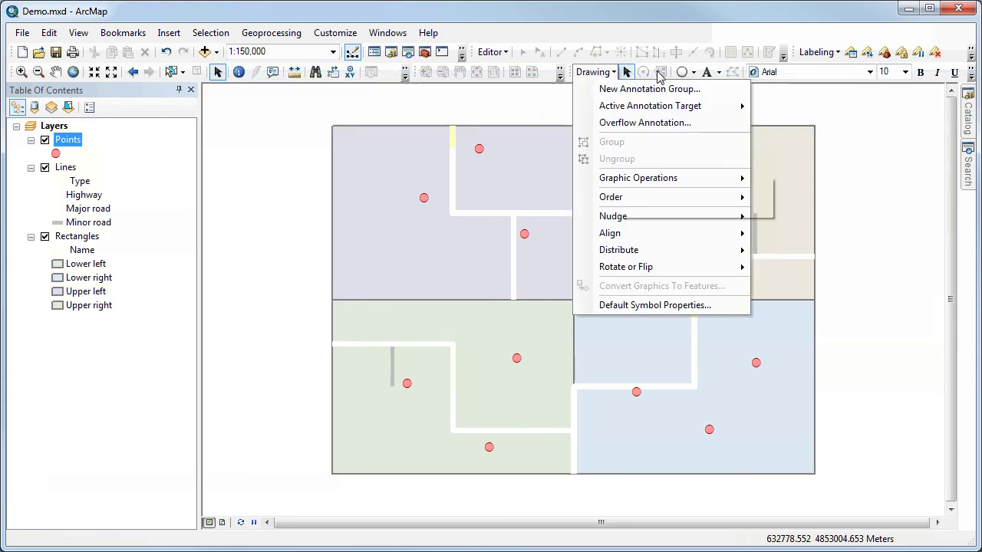
left_click(693, 73)
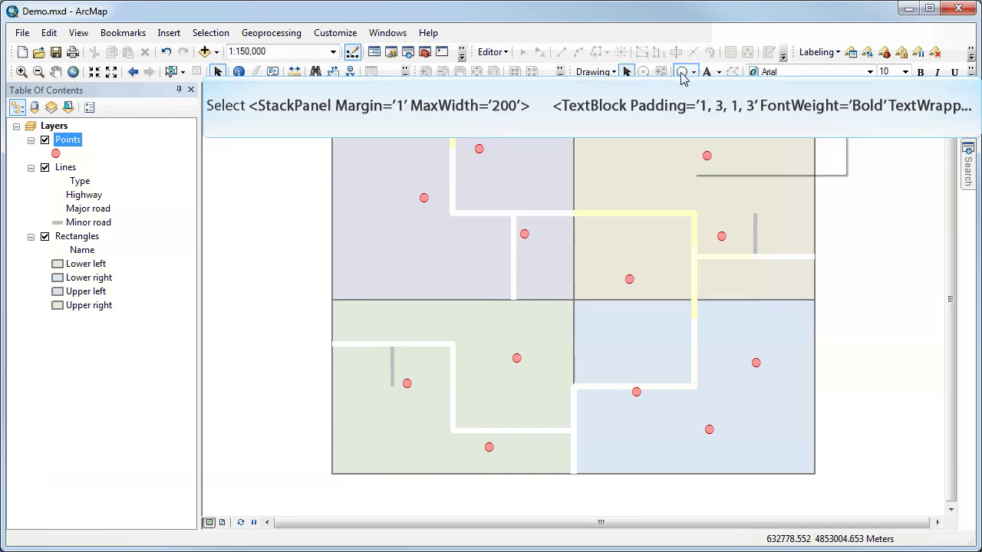
left_click(680, 76)
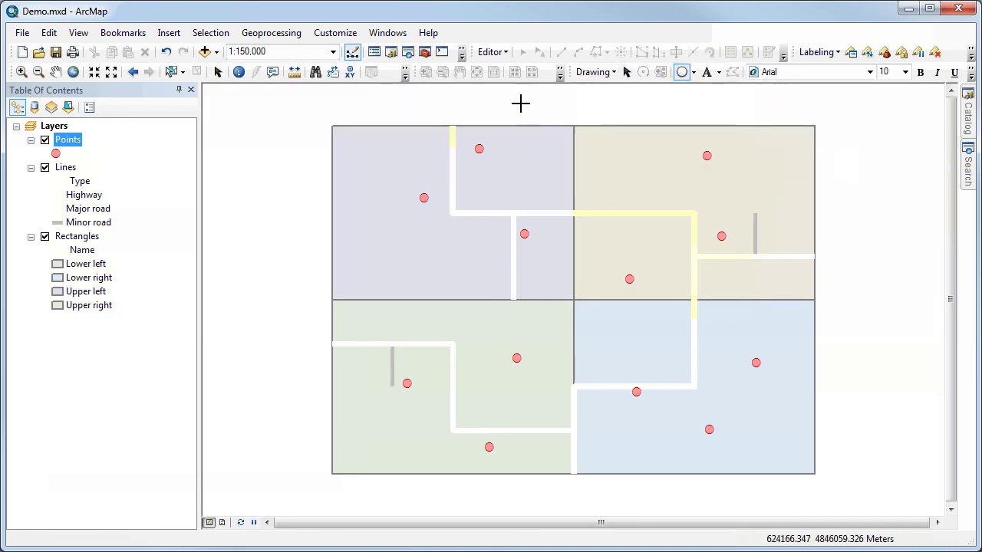
left_click_drag(450, 218, 560, 262)
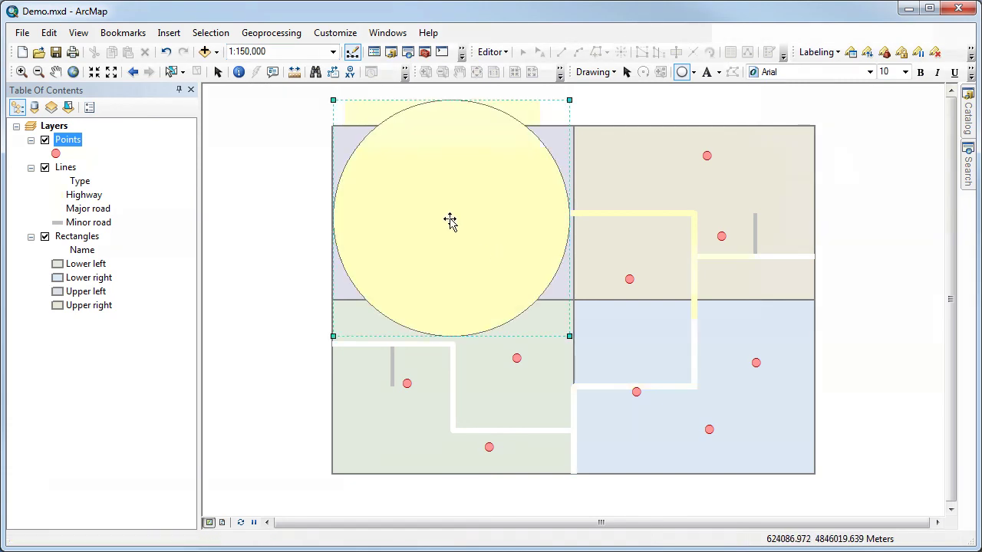
Step: In the circle's Properties, set Fill to No Color and a red outline of width 2
right_click(631, 296)
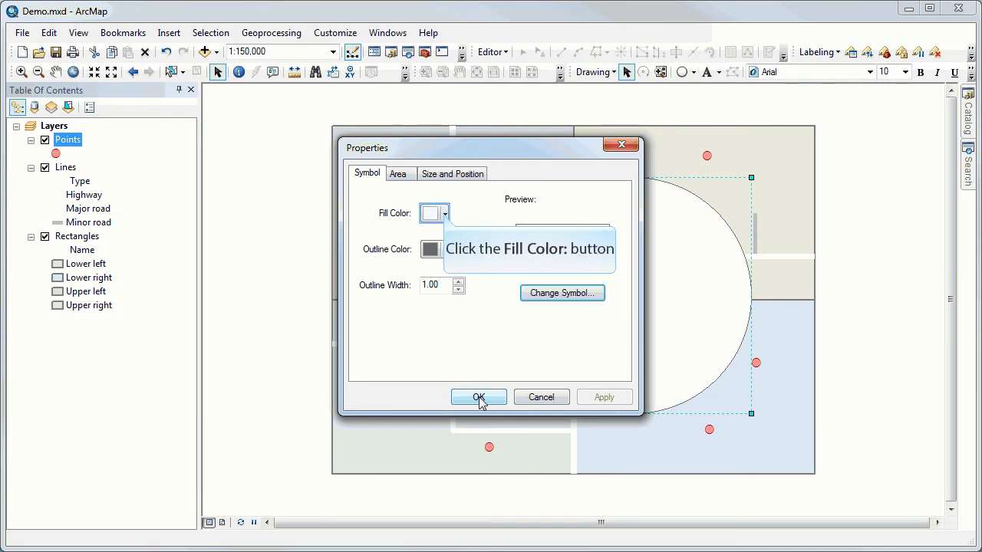
left_click(445, 214)
left_click(458, 236)
left_click(442, 251)
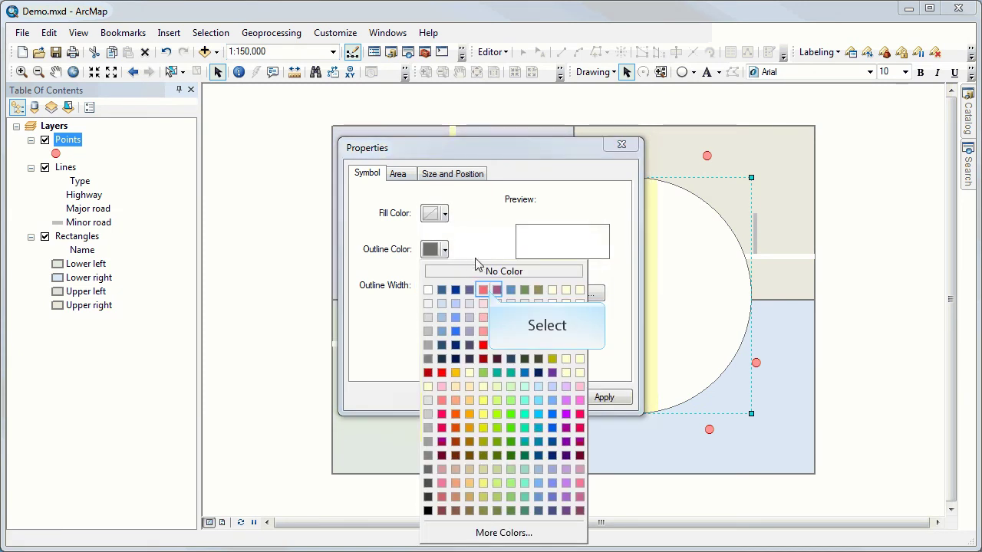
left_click(485, 293)
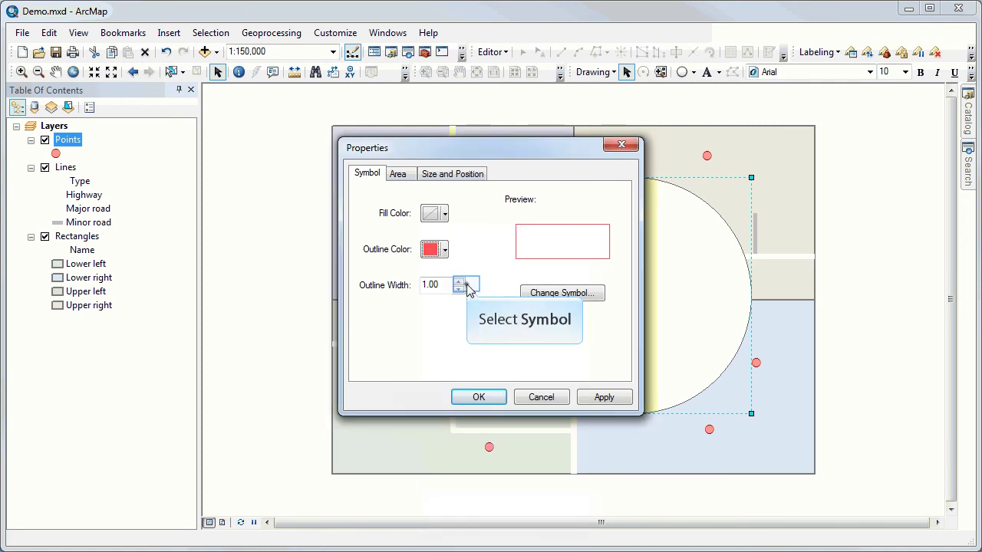
left_click(406, 178)
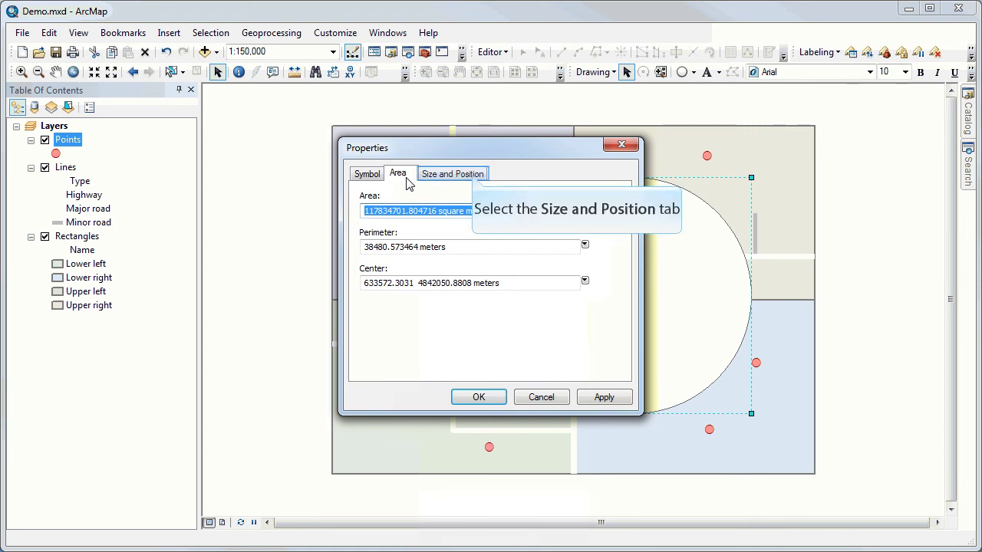
left_click(471, 178)
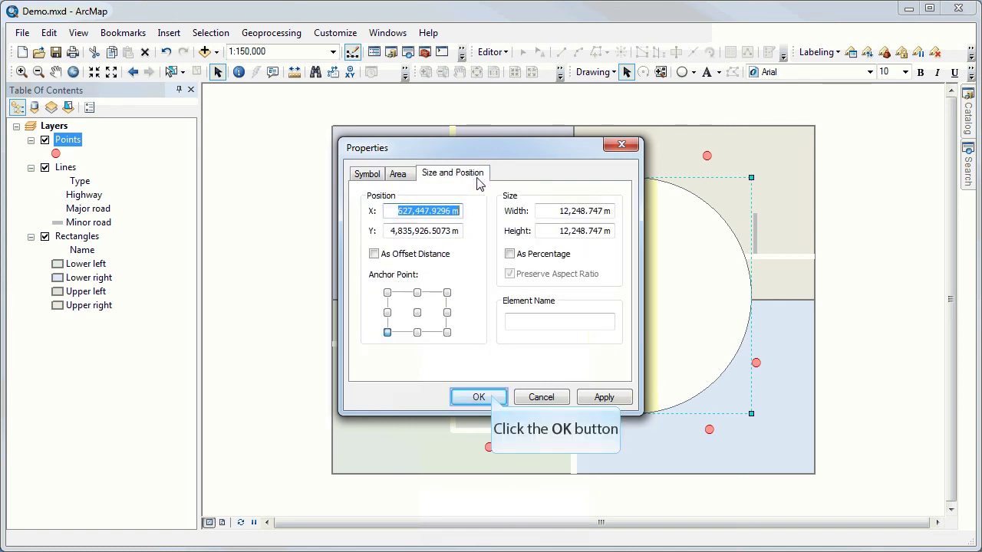
left_click(479, 397)
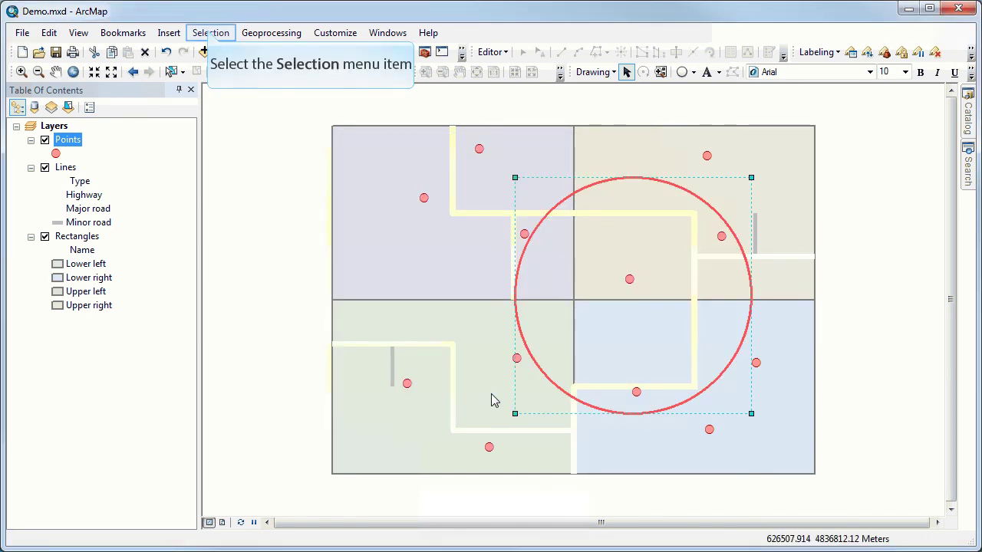
Step: Run Select By Graphics with the red circle, then clear the resulting selection
left_click(207, 33)
left_click(225, 83)
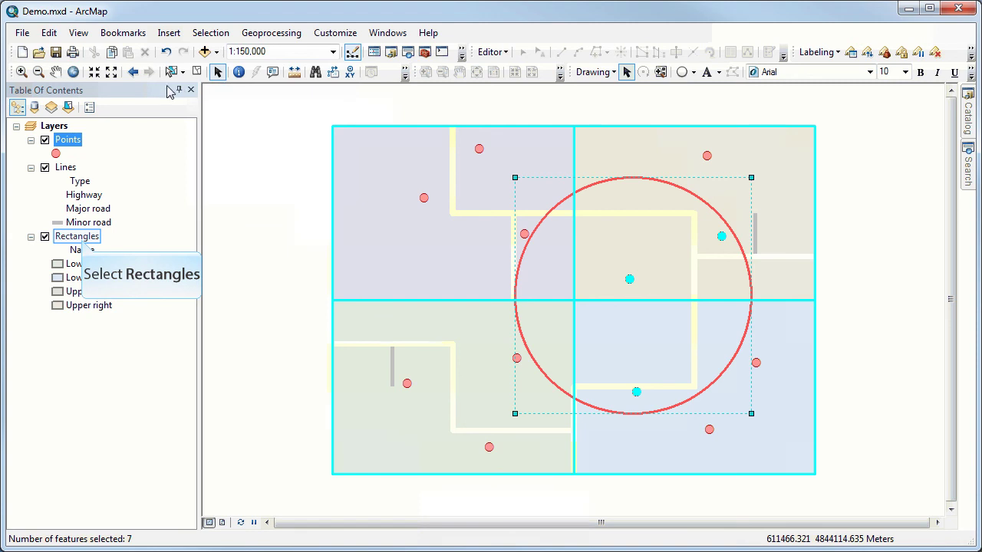
left_click(82, 242)
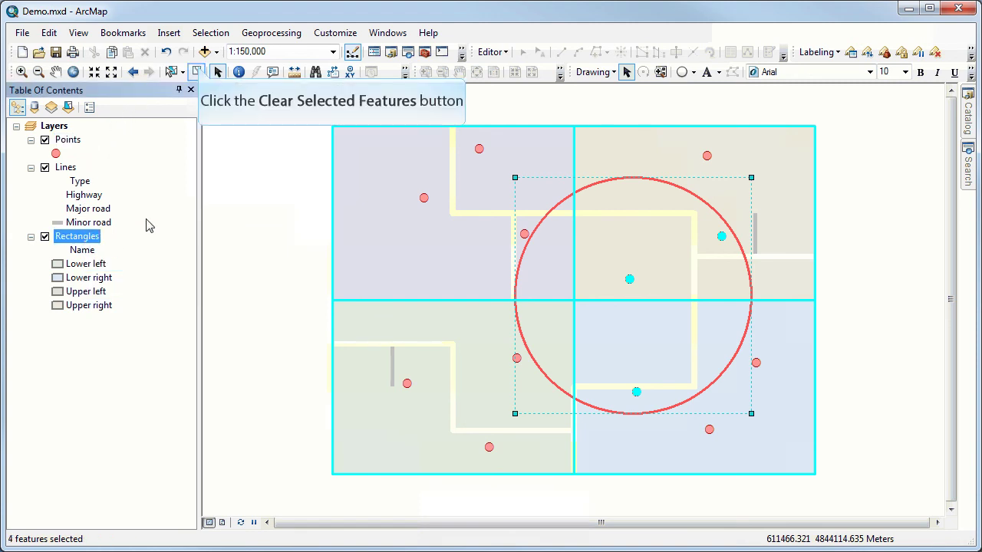
left_click(198, 72)
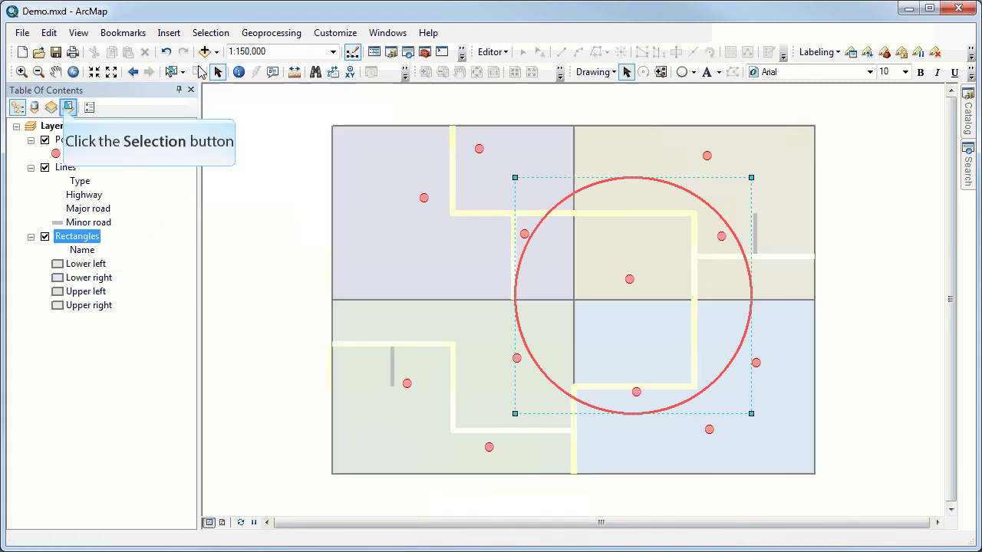
Step: Make Rectangles unselectable in List By Selection and rerun Select By Graphics on the circle
left_click(68, 107)
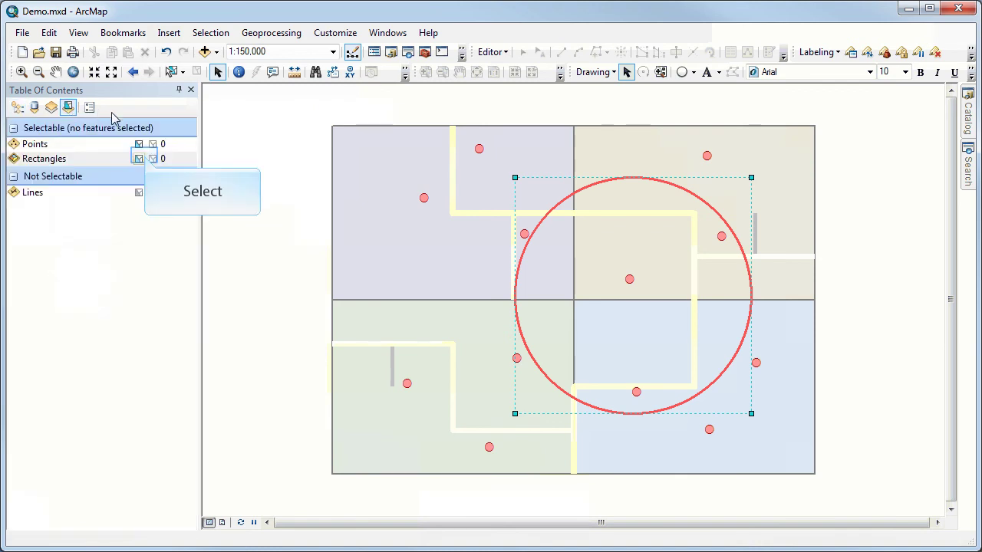
left_click(142, 158)
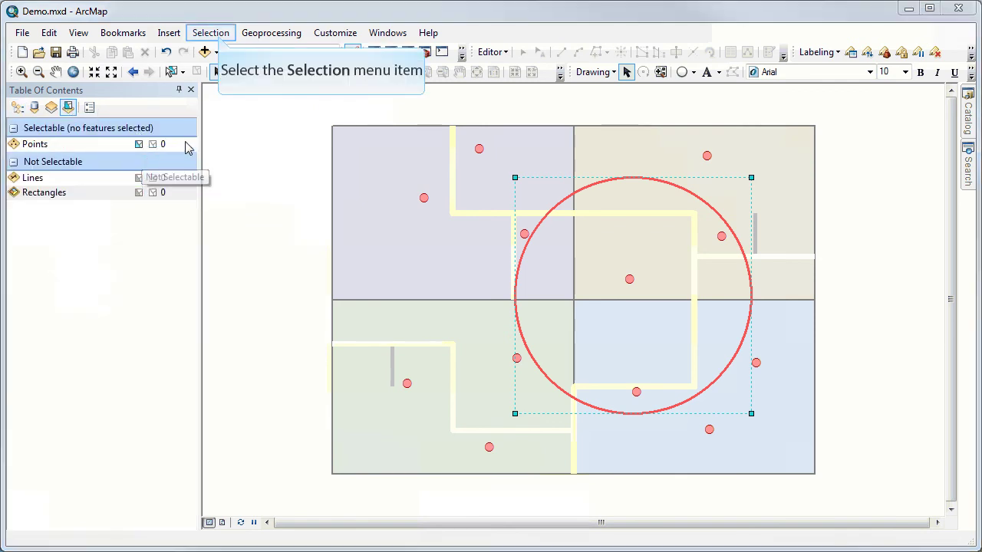
left_click(219, 35)
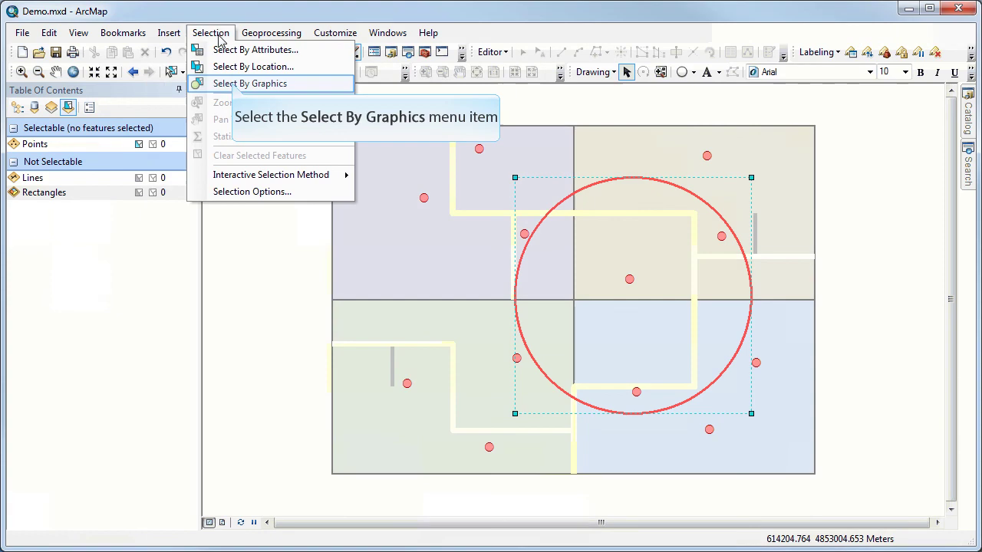
left_click(235, 81)
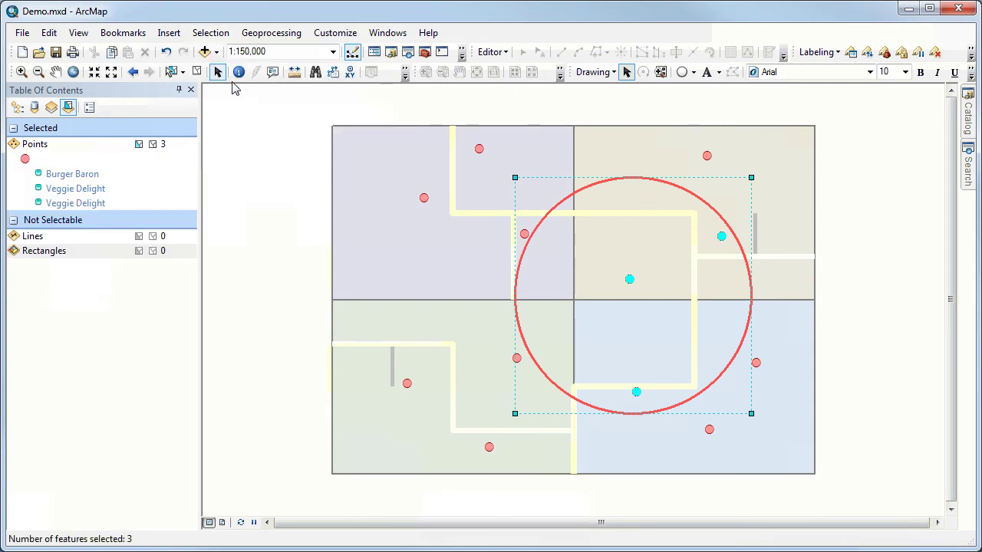